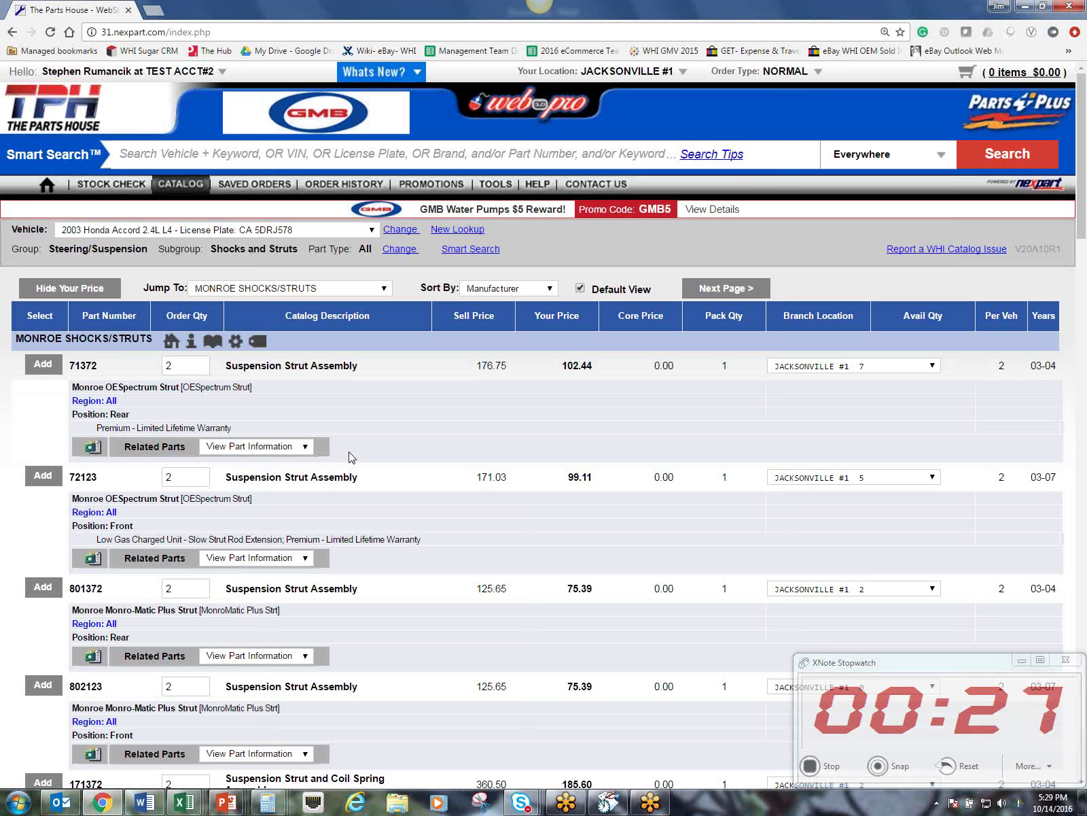
Step: Review the Monroe and KYB shock and strut listings on the first results page, comparing prices, positions and branch availability
scroll(352, 457, down, 2)
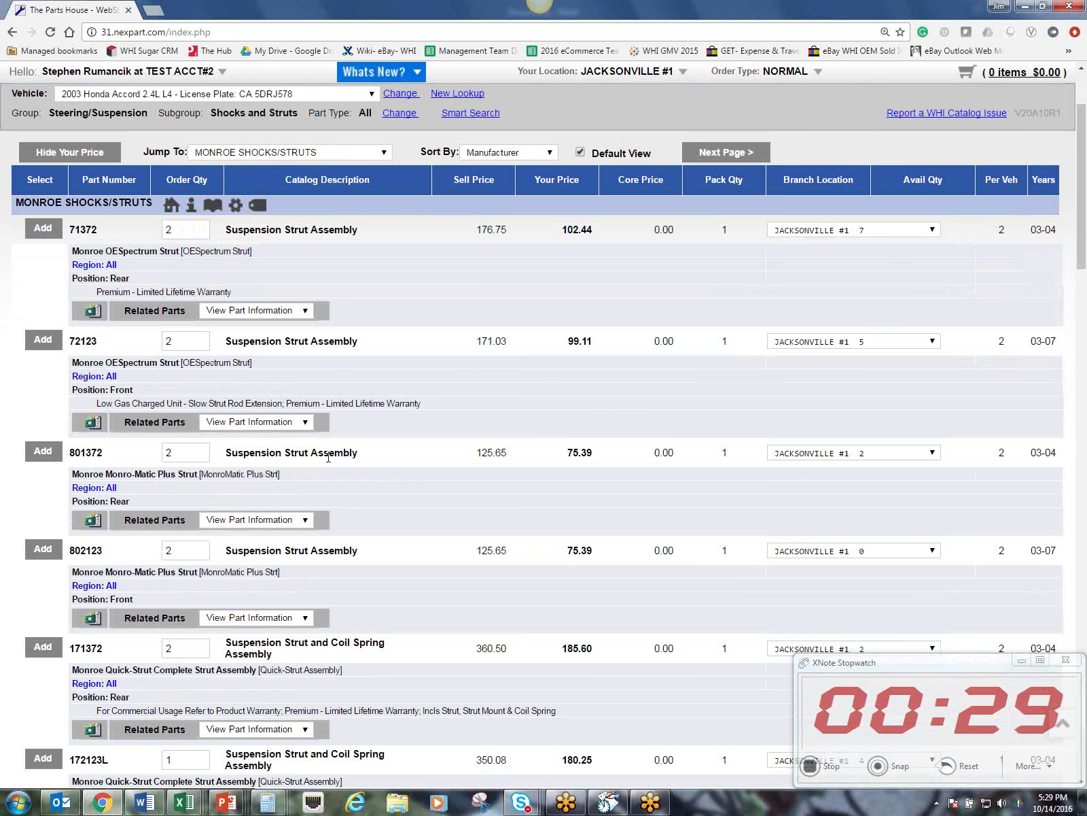
scroll(329, 461, down, 5)
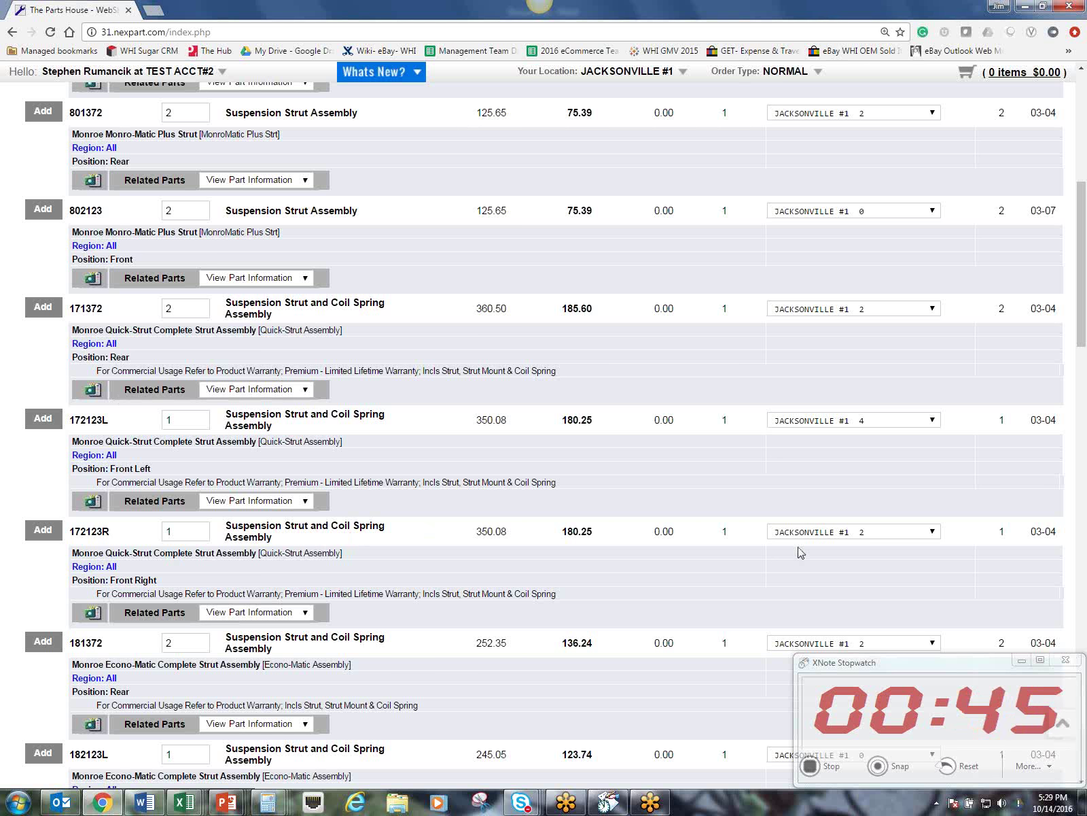
scroll(596, 547, down, 2)
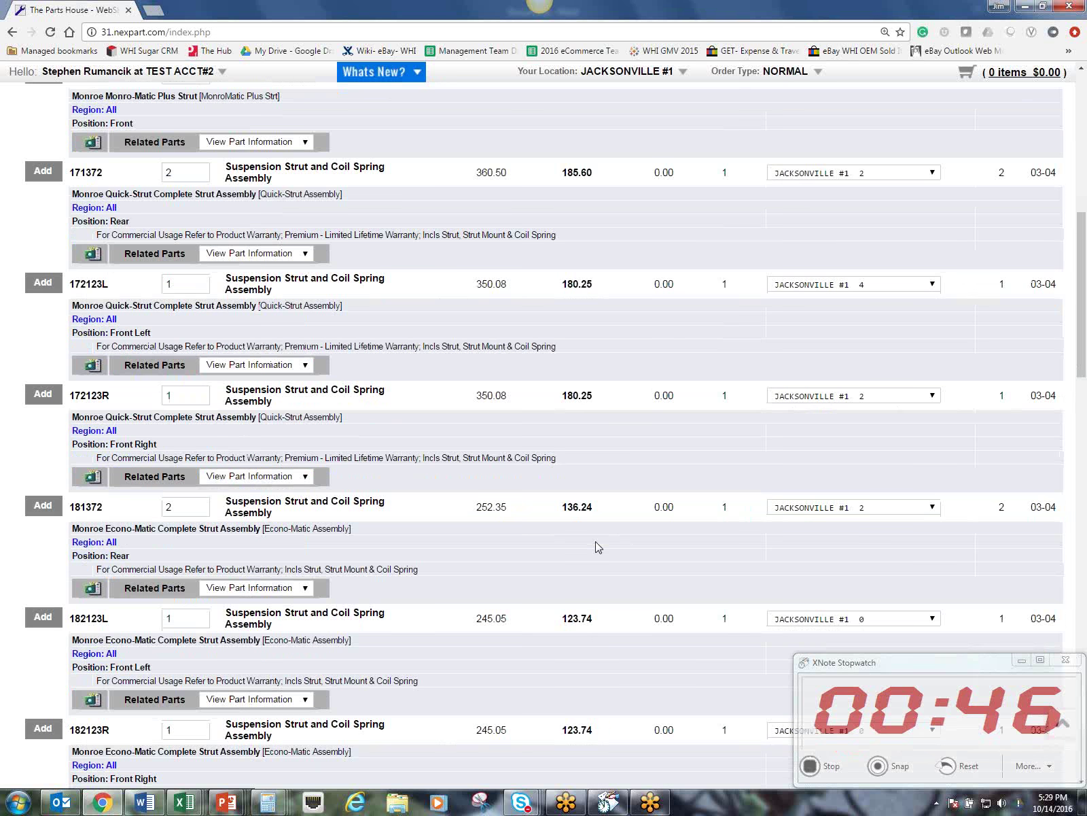
scroll(595, 545, down, 1)
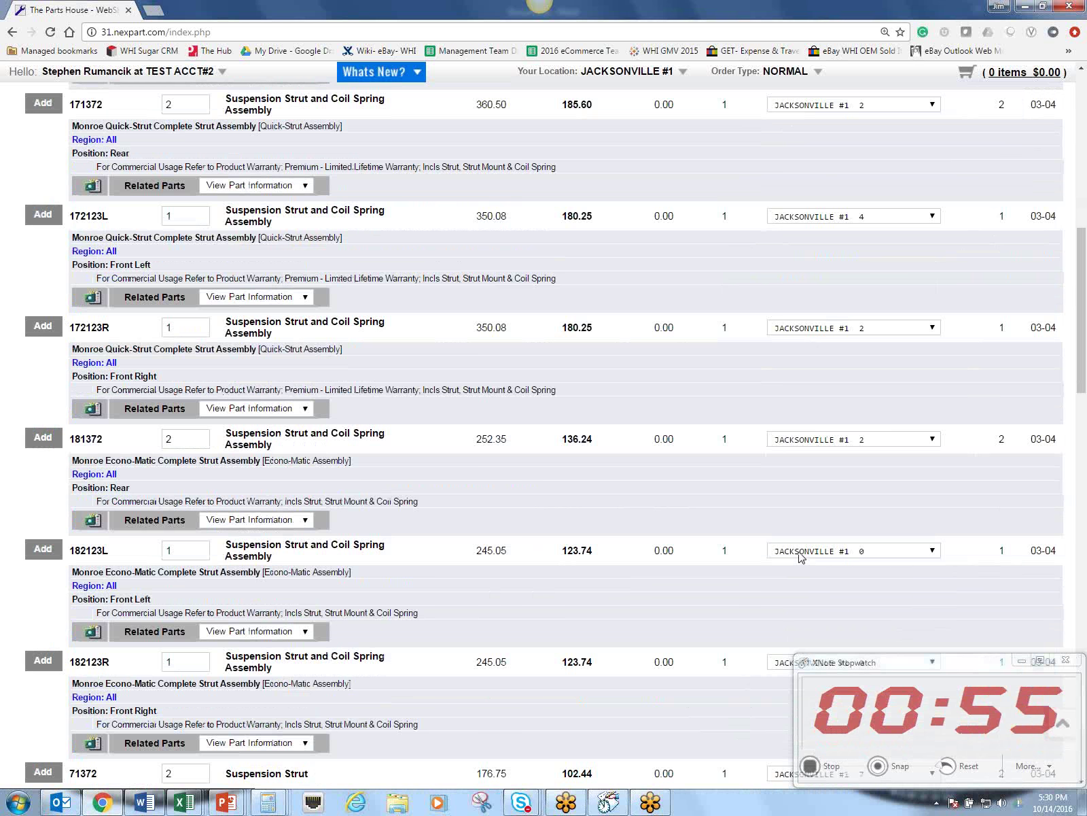
scroll(799, 564, down, 1)
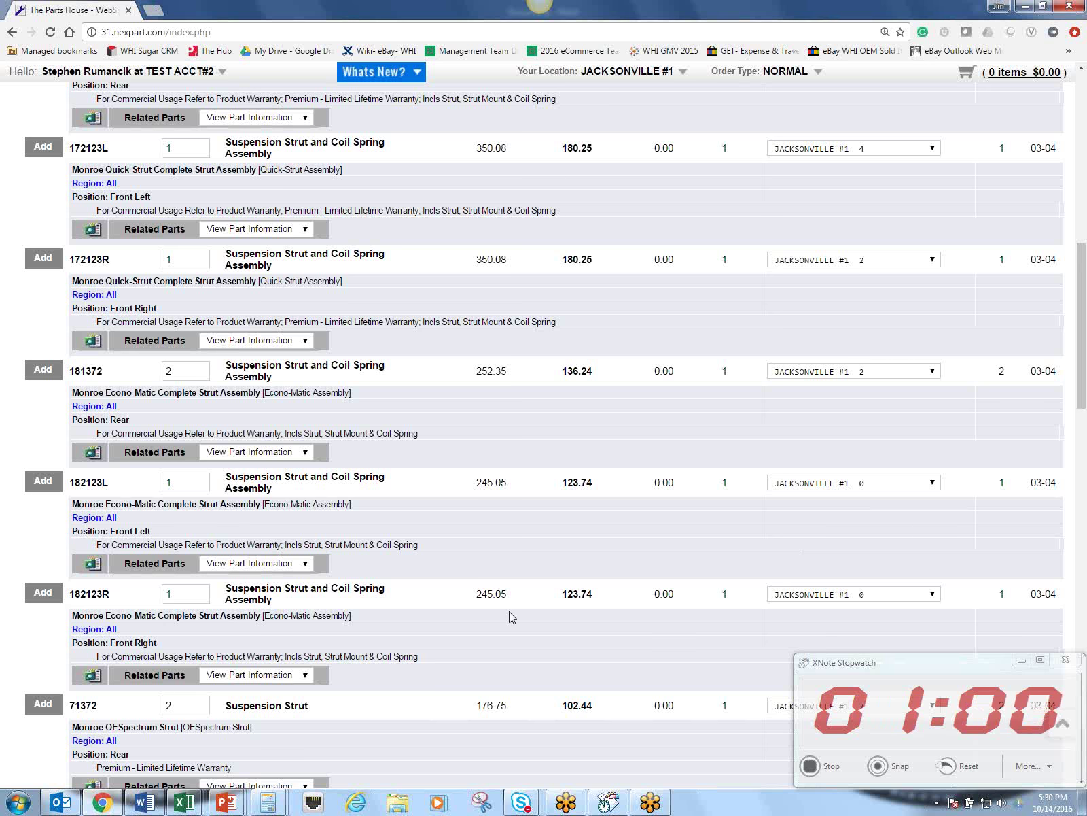
scroll(512, 617, down, 5)
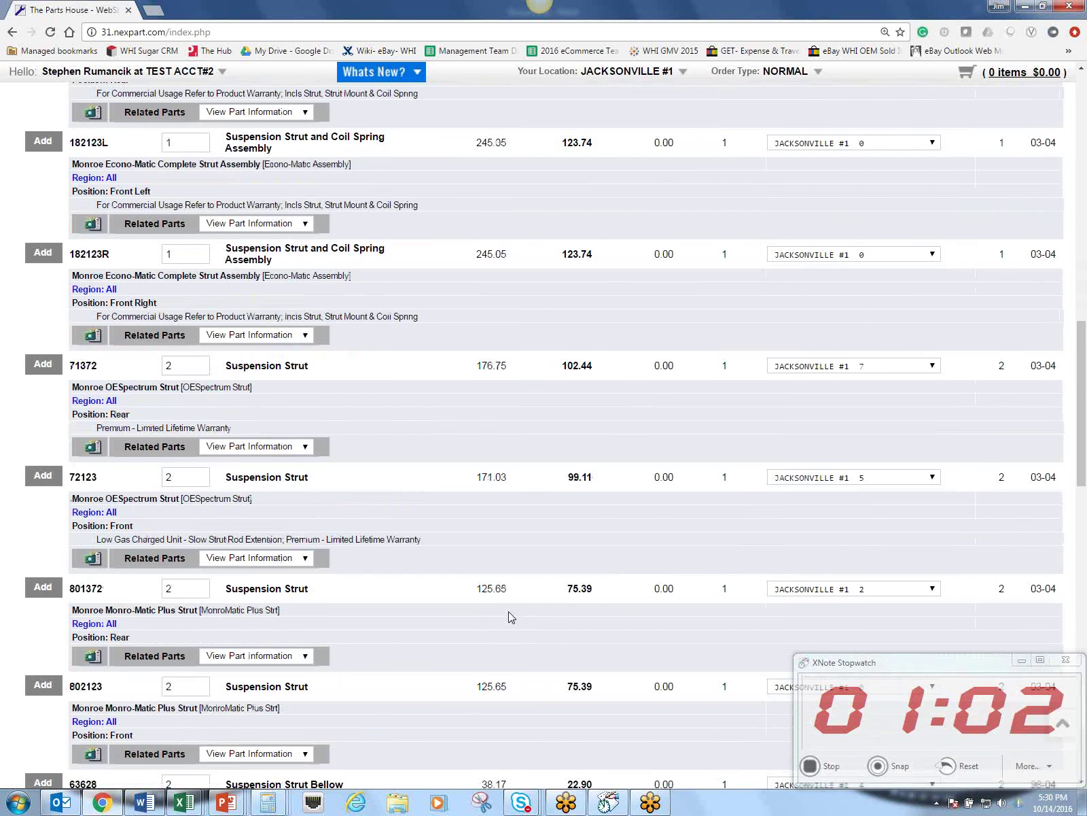
scroll(512, 616, down, 11)
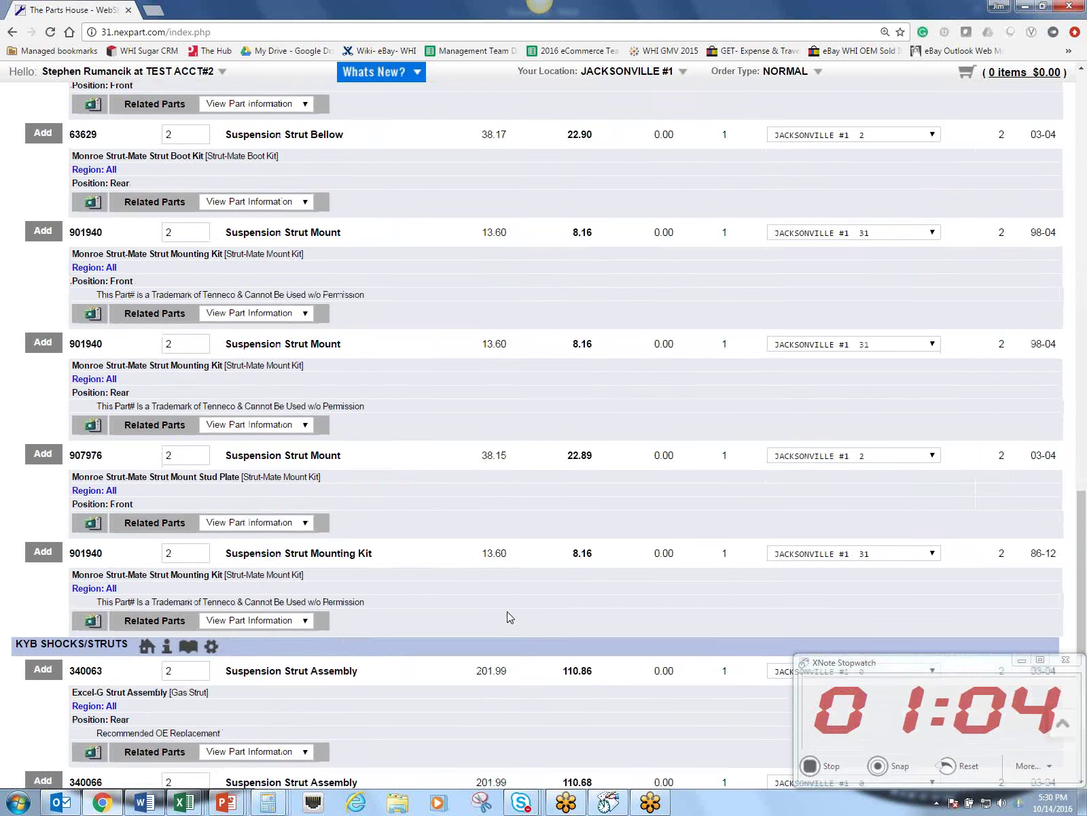
scroll(510, 616, down, 7)
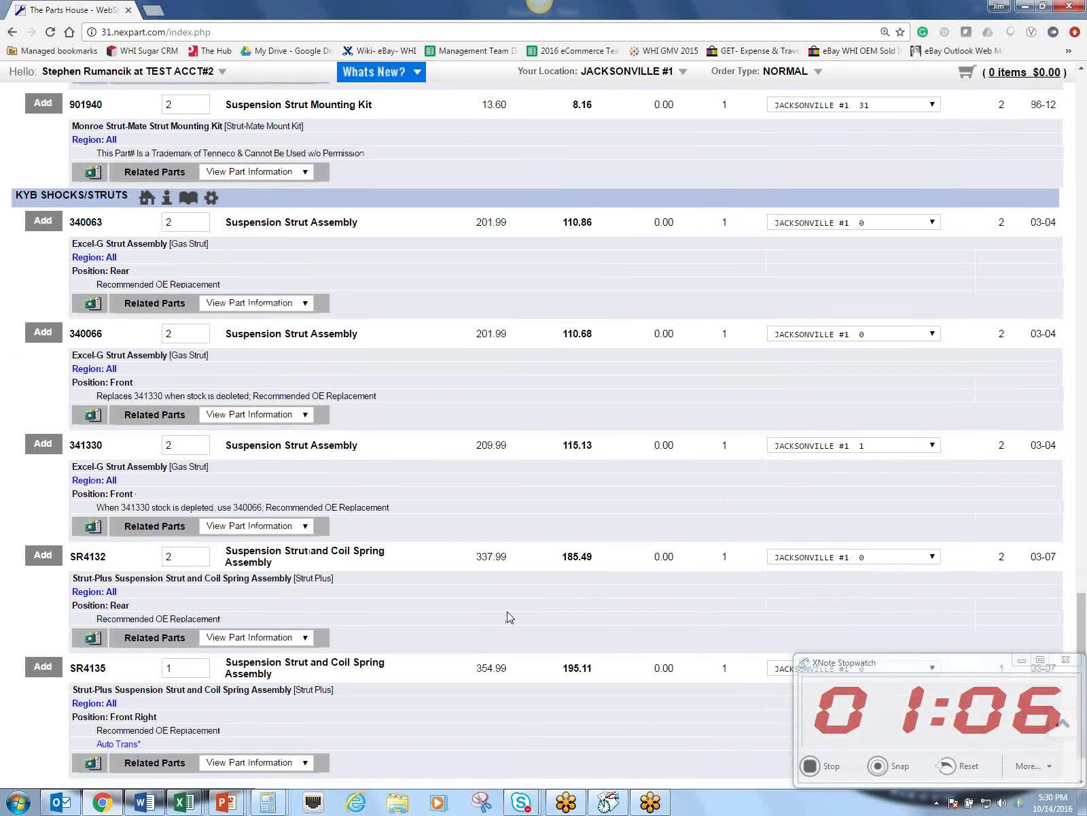
scroll(510, 617, down, 2)
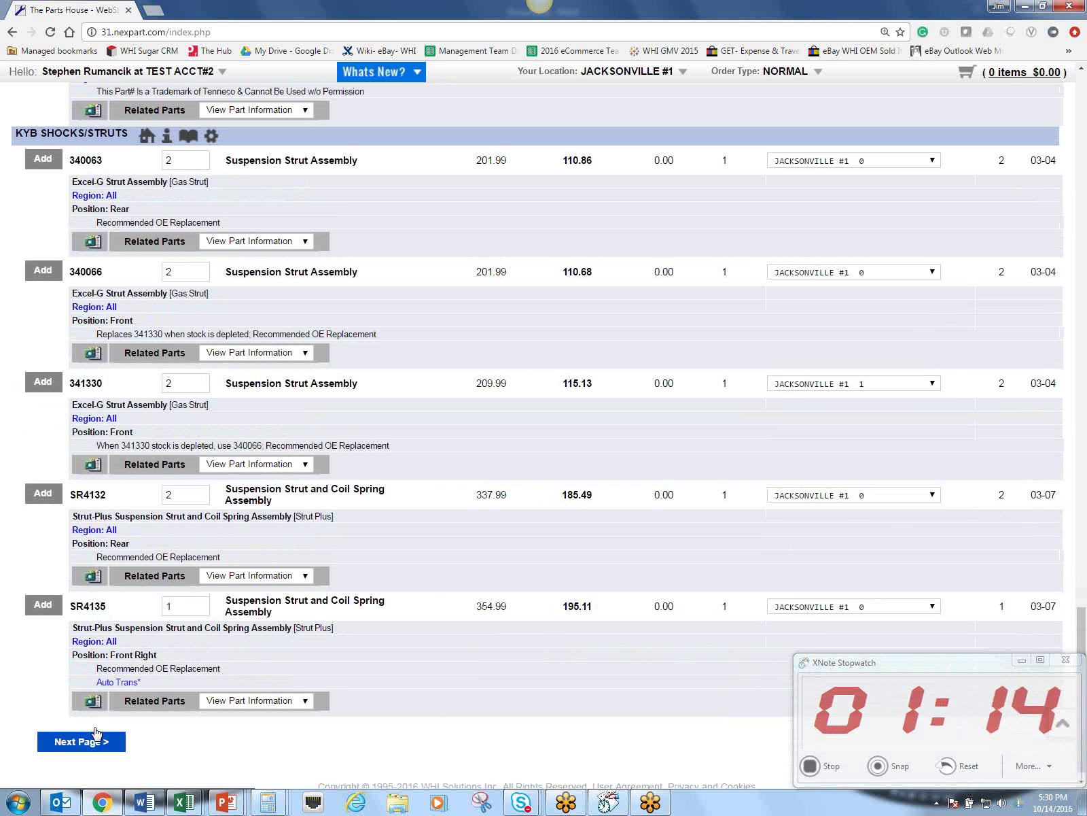
Step: Review the second page of shock and strut results, covering the KYB, ACDelco Professional and Moog parts
click(95, 740)
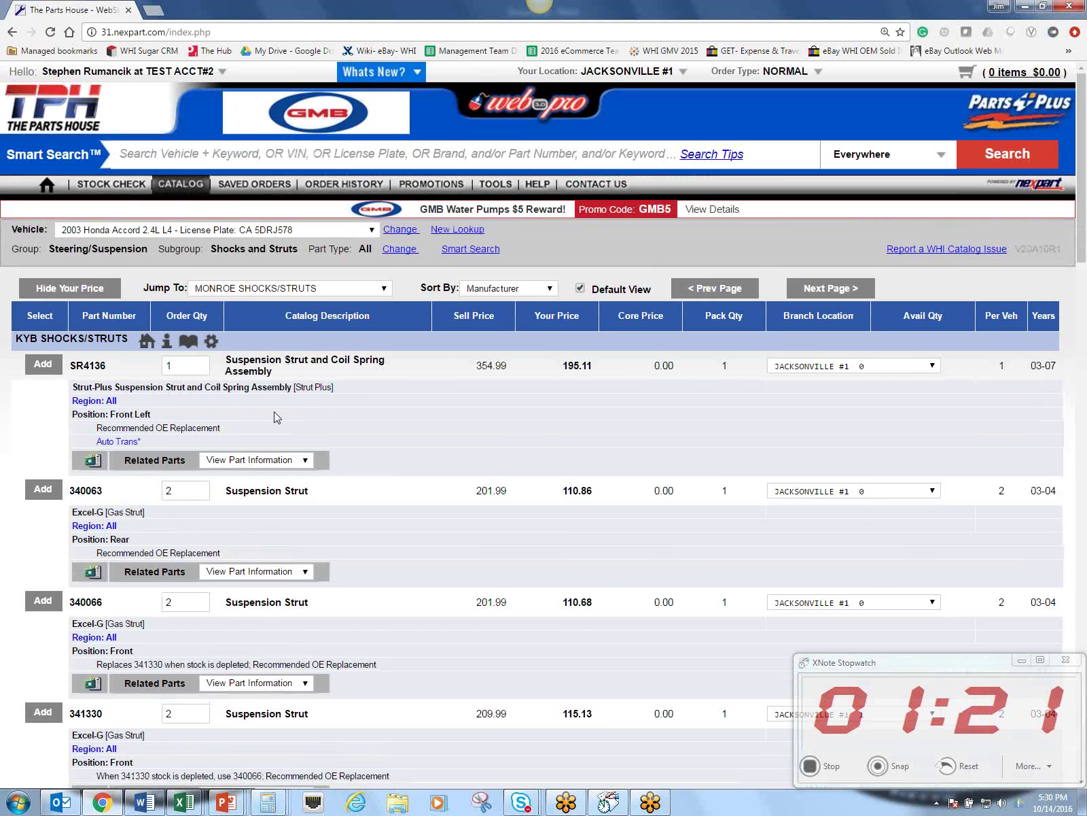
scroll(189, 398, down, 1)
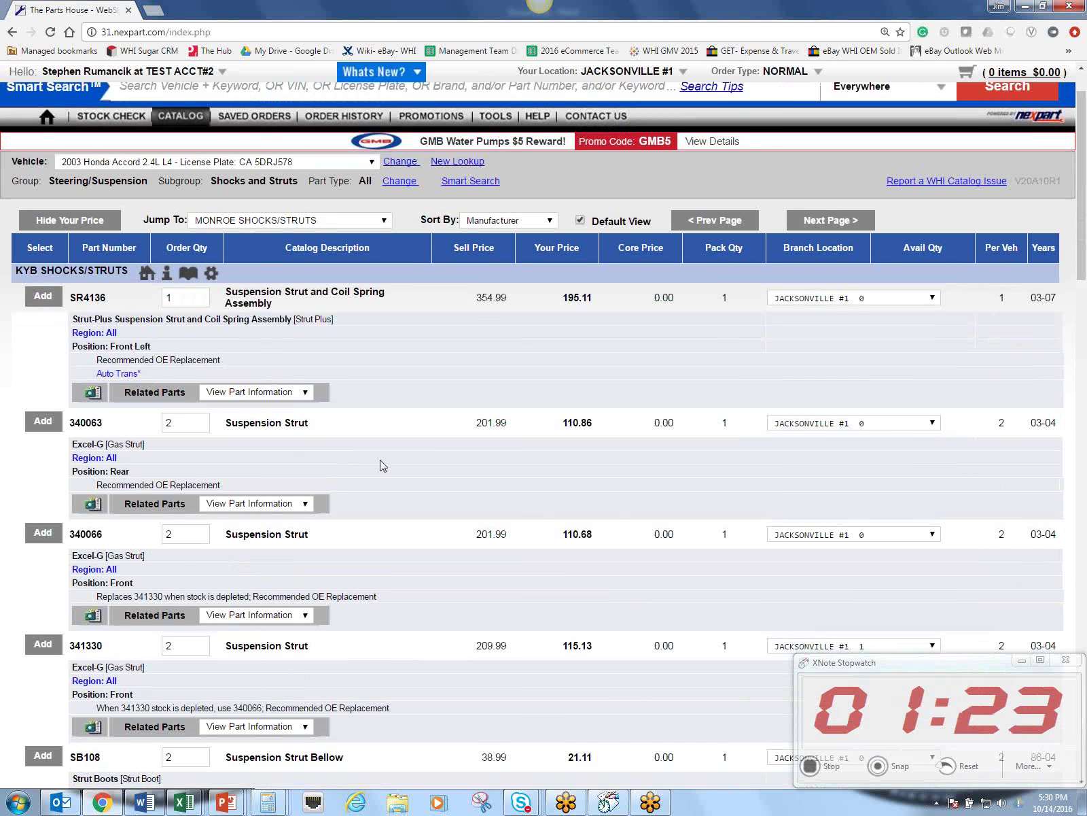
scroll(393, 665, down, 2)
scroll(392, 665, down, 6)
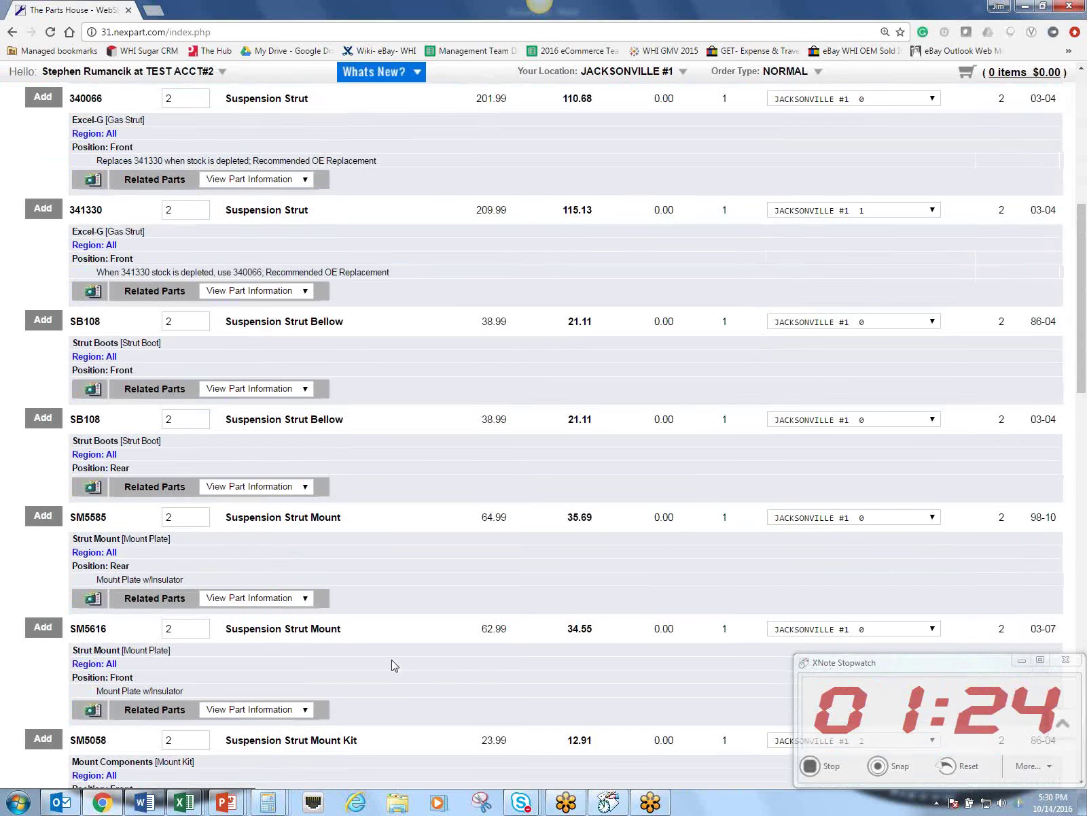
scroll(392, 665, down, 5)
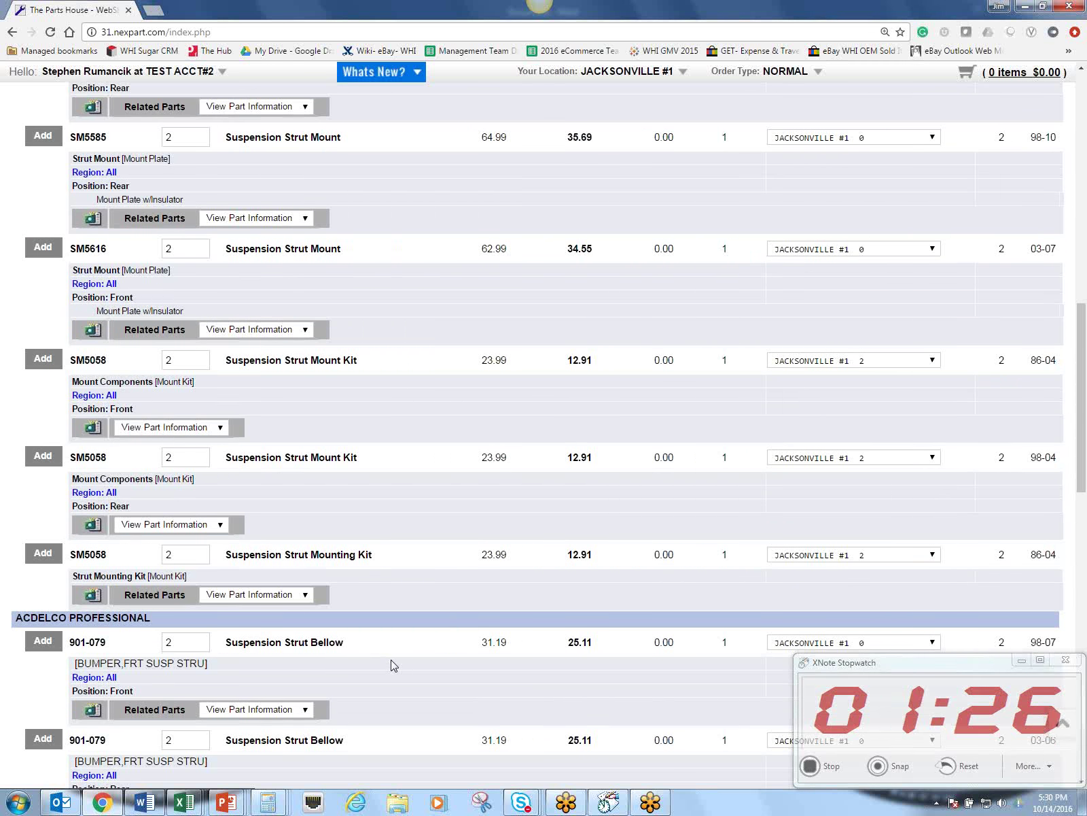
scroll(392, 665, down, 3)
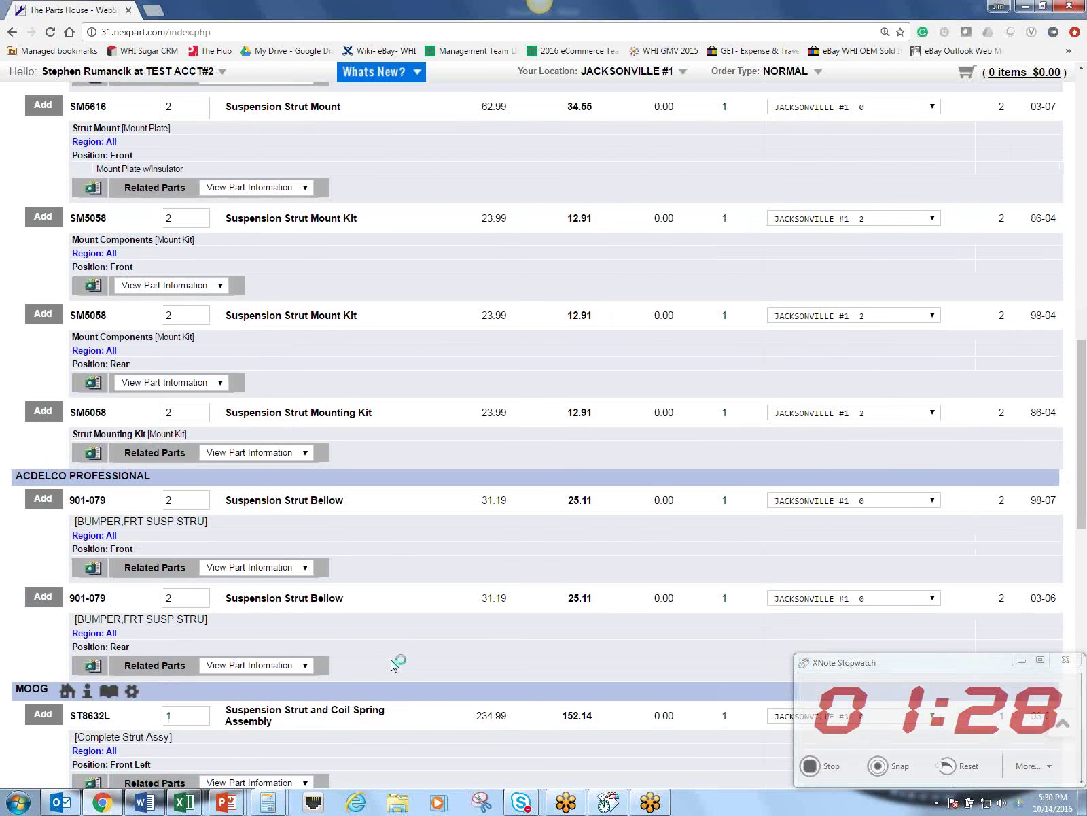
scroll(391, 665, down, 1)
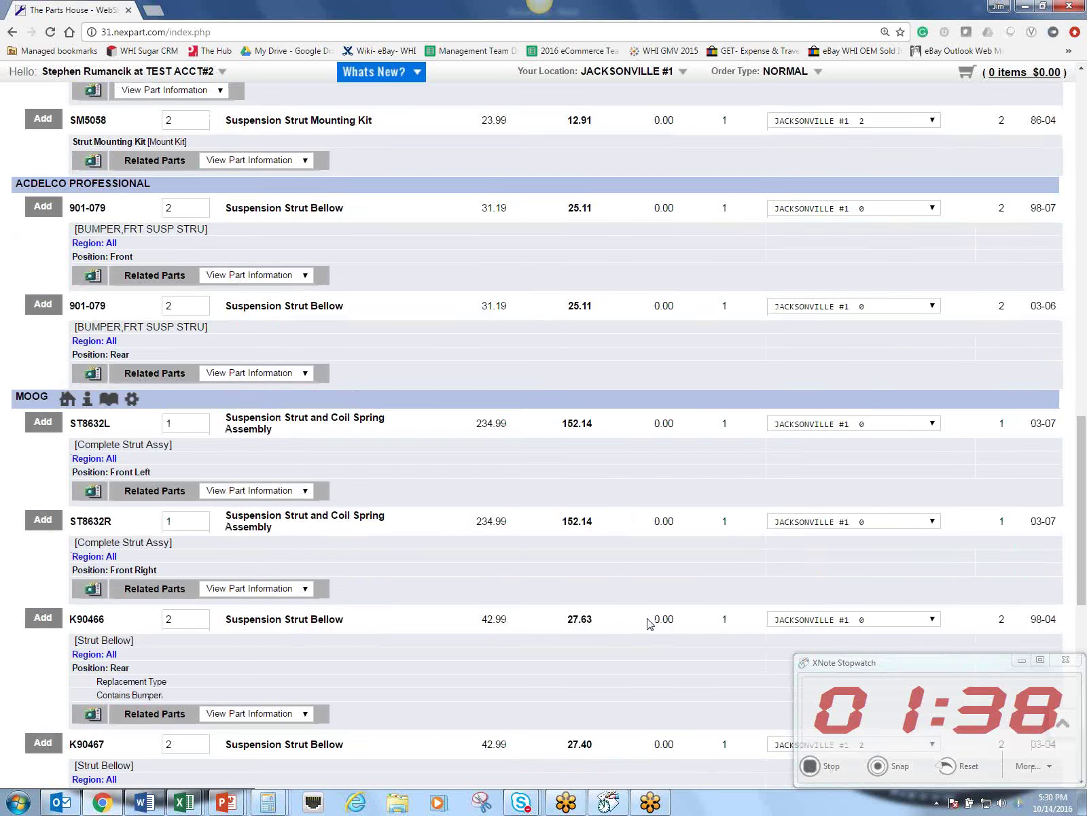
scroll(649, 625, down, 1)
scroll(649, 624, down, 9)
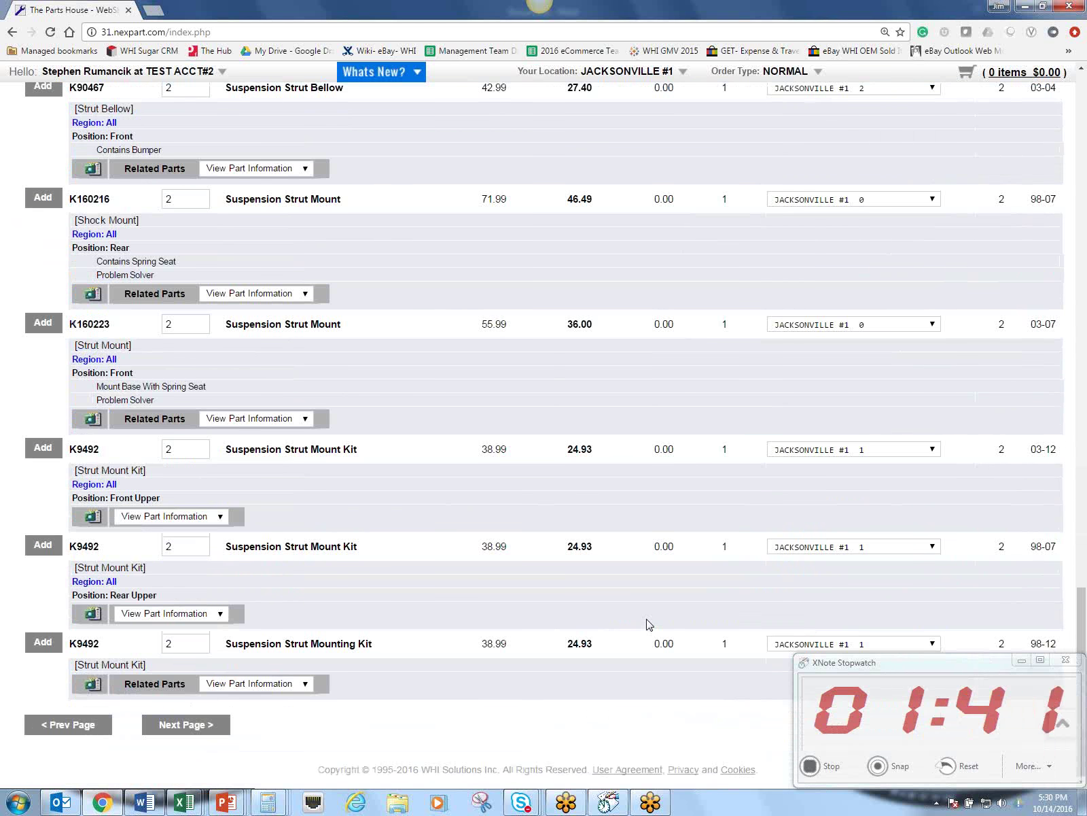
Step: Check the third page of shock and strut results and return to the first results page
click(205, 724)
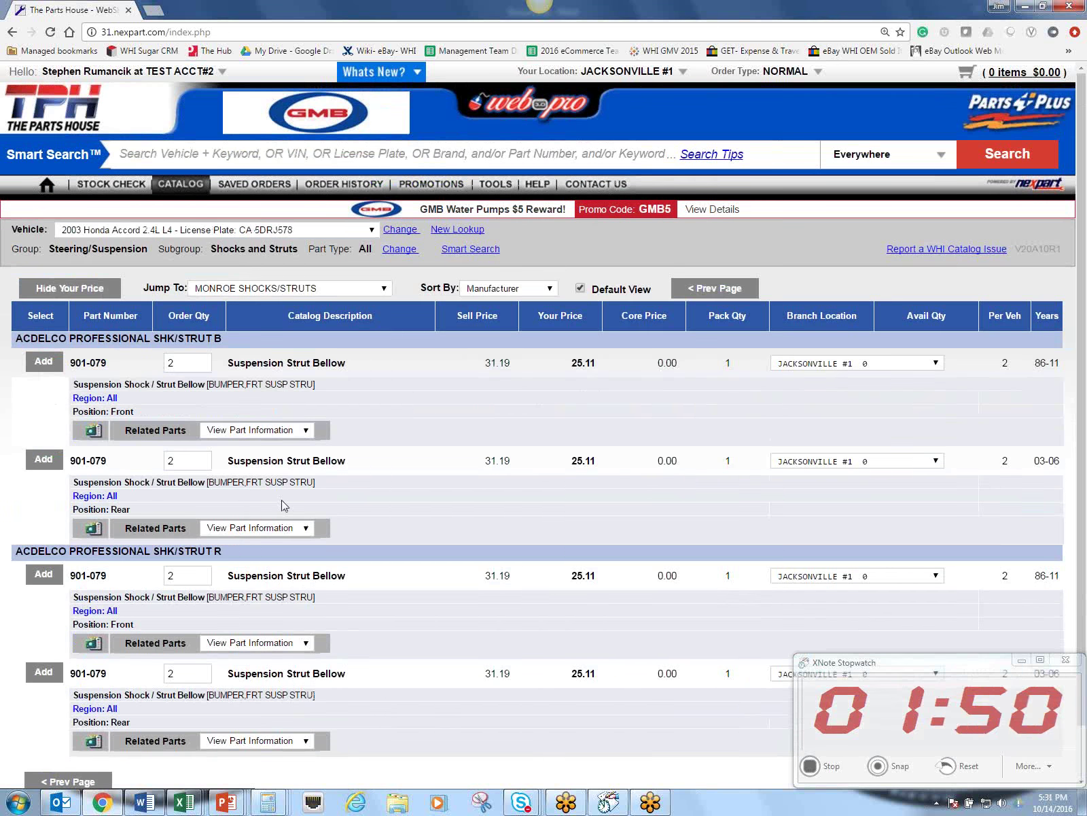
click(695, 292)
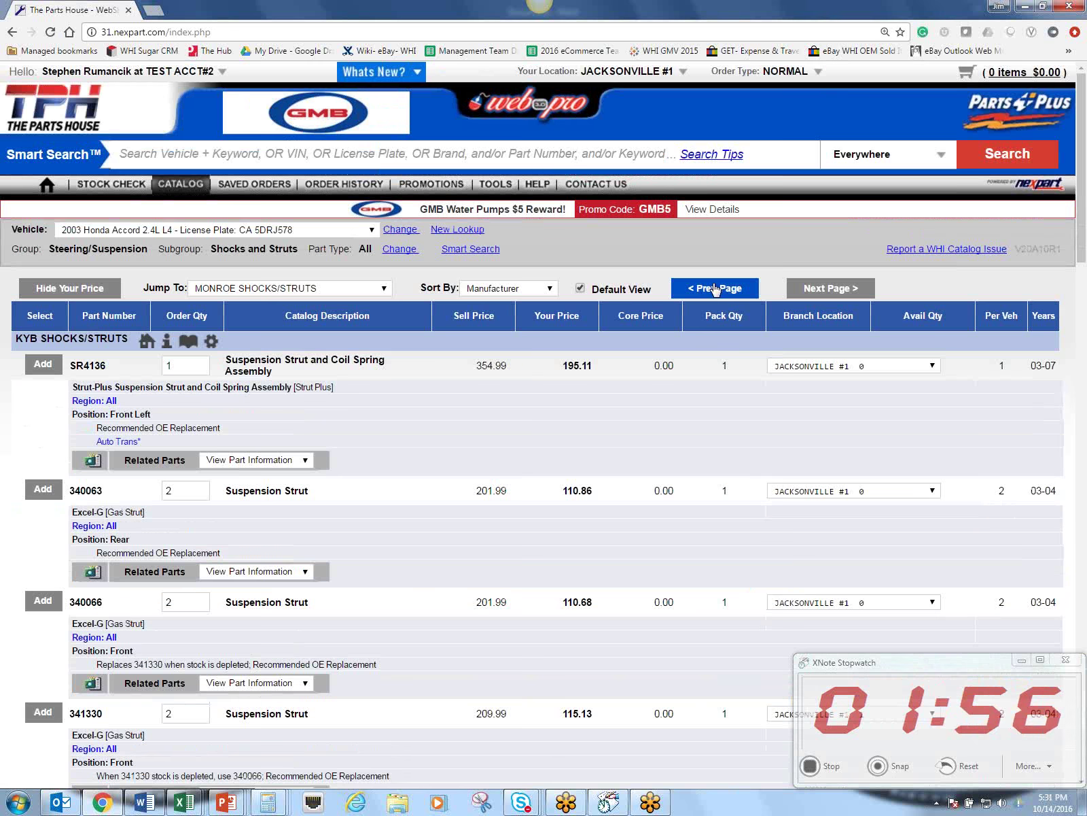
click(715, 288)
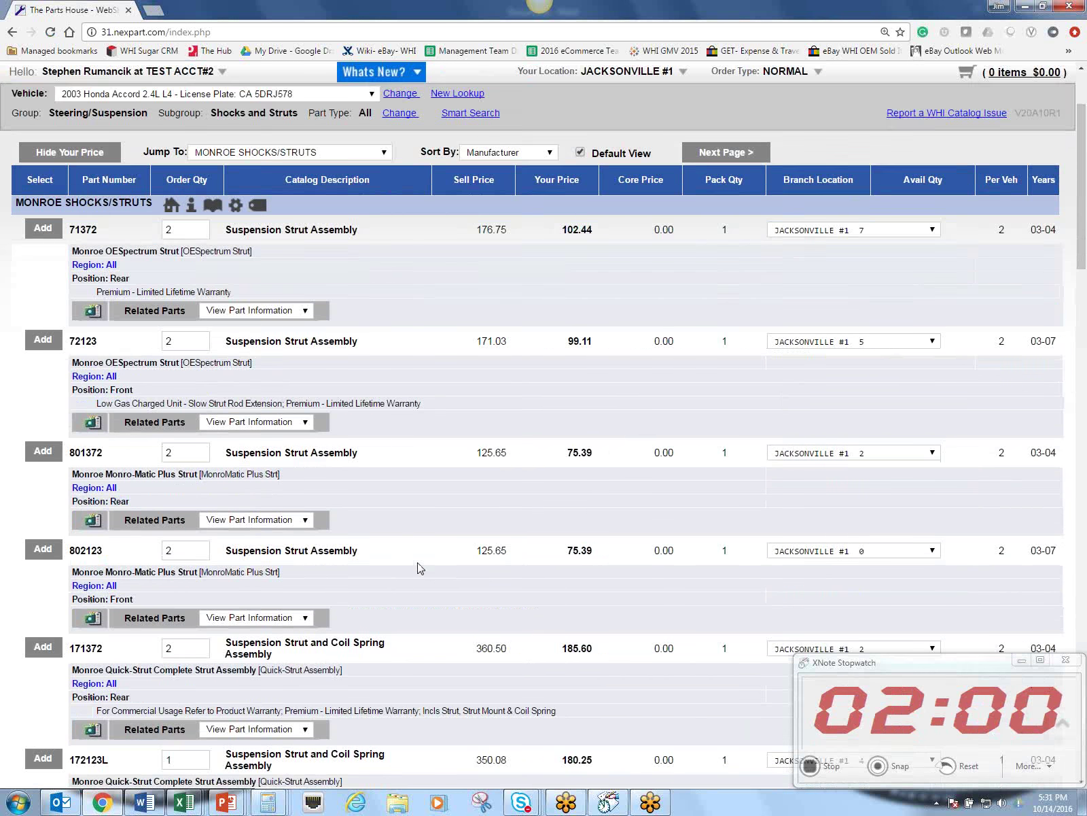
Step: Add the Monroe Quick-Strut front left assembly 172123L and front right assembly 172123R to the cart
scroll(420, 568, down, 3)
scroll(420, 568, down, 1)
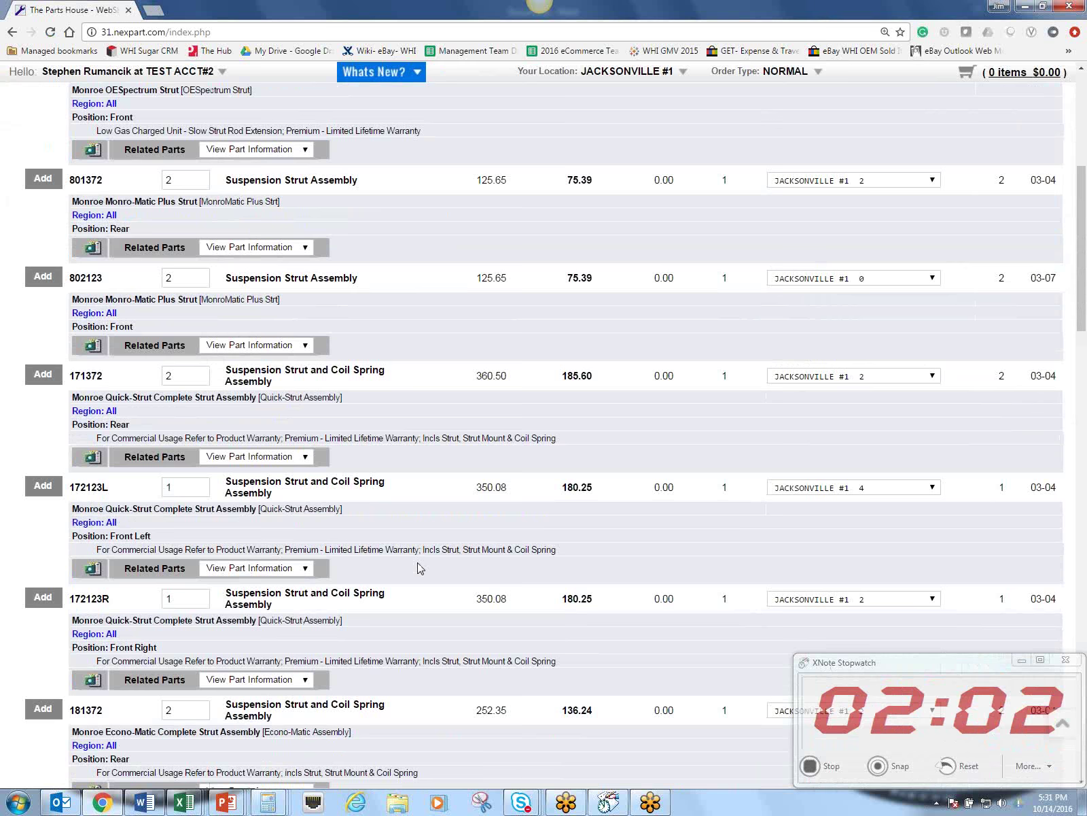
scroll(418, 566, down, 1)
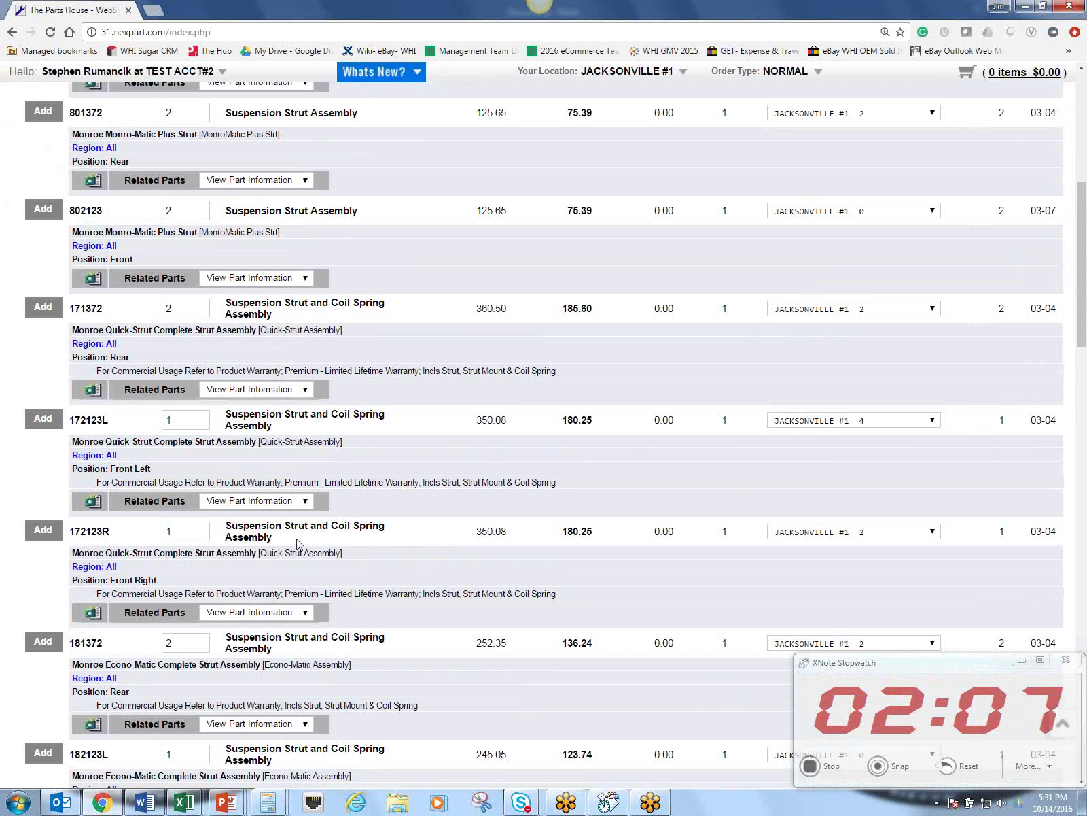
click(39, 423)
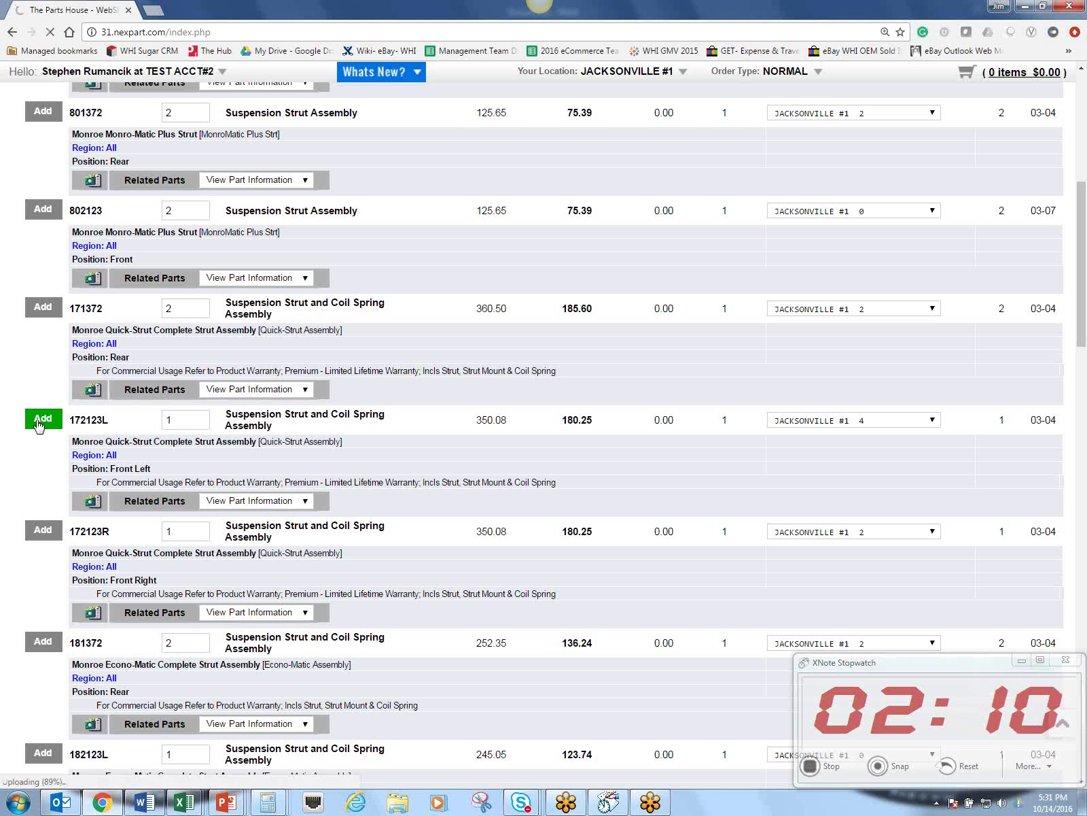
click(42, 531)
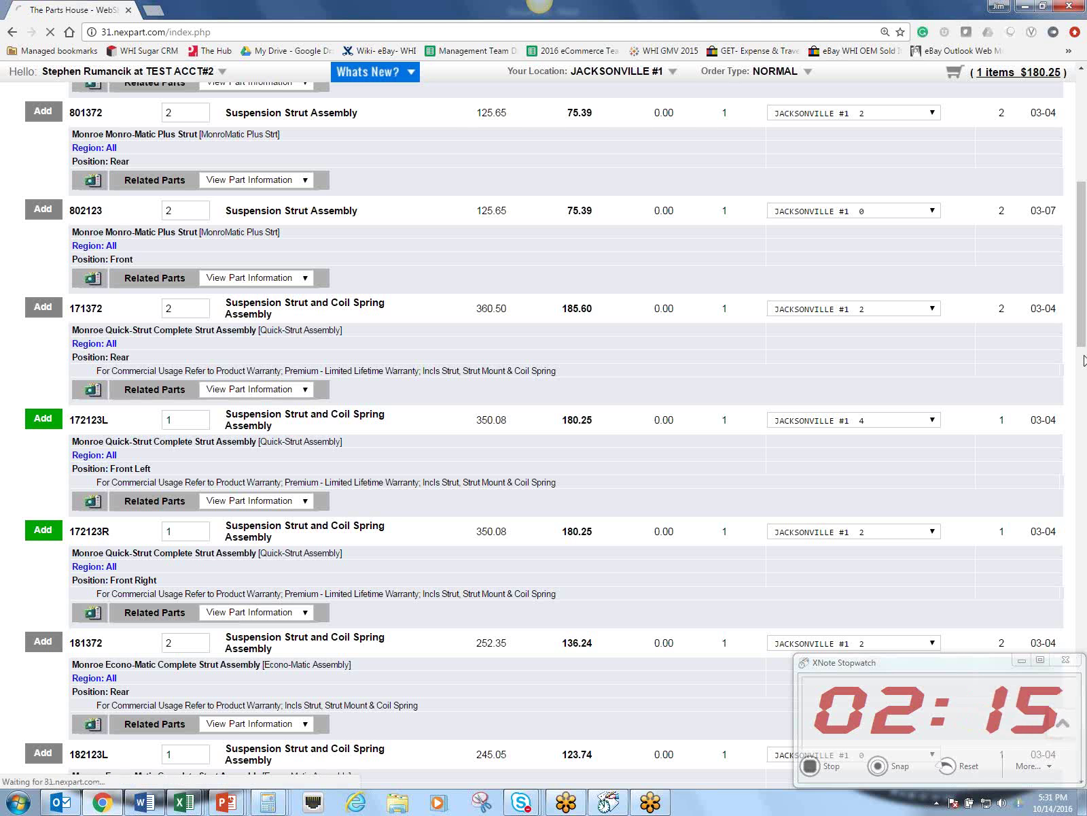
Step: Change the part selection to group Brake/Wheel Bearing, subgroup Front Friction/Drums & Rotors, and display all its parts
drag(1083, 324, 1033, 109)
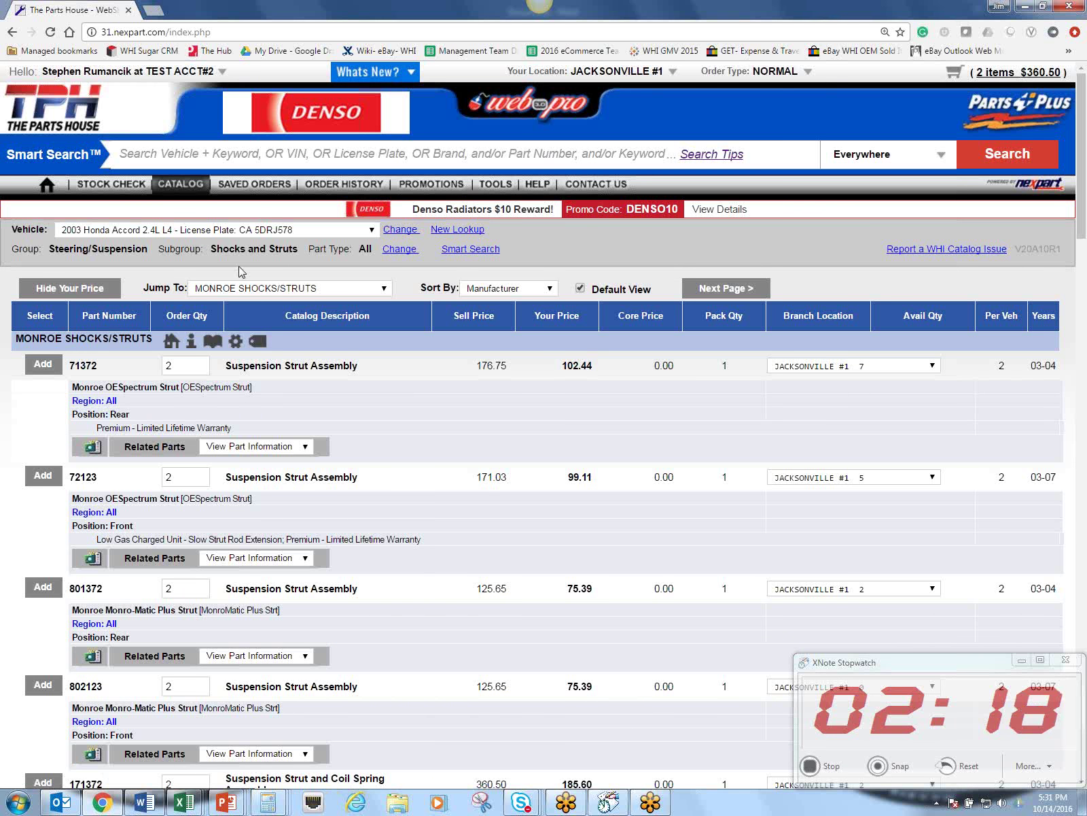
click(394, 250)
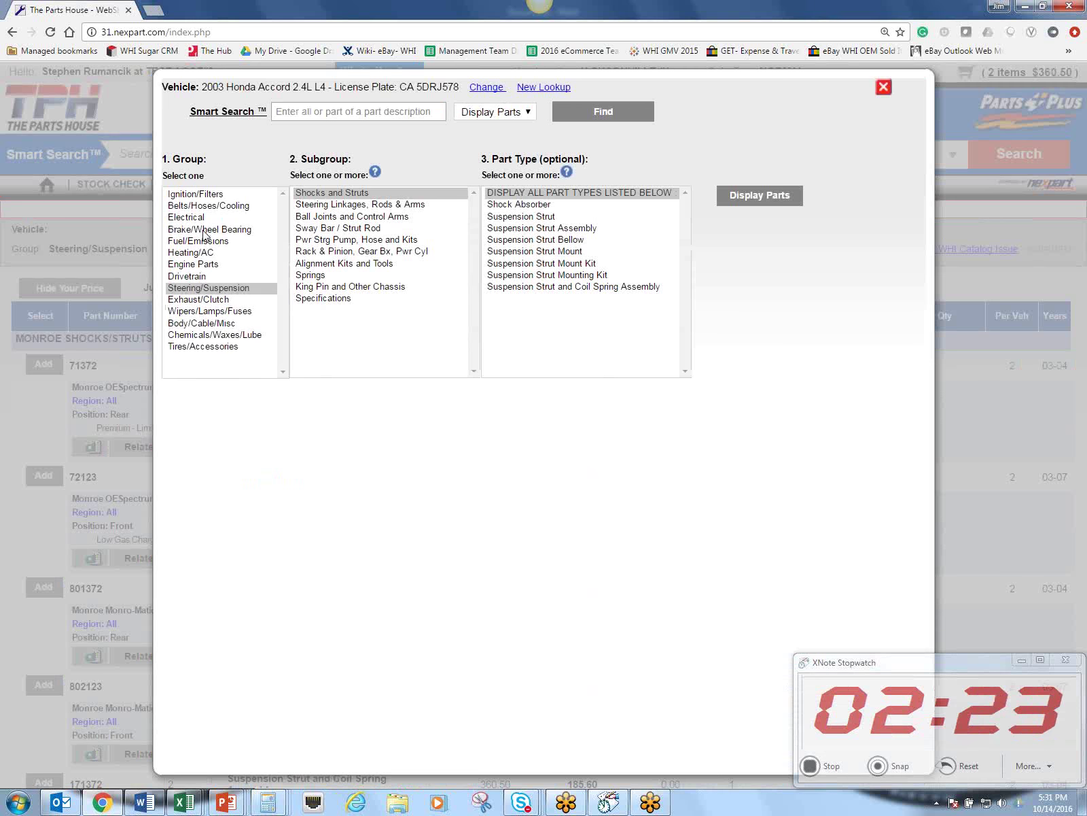
click(204, 231)
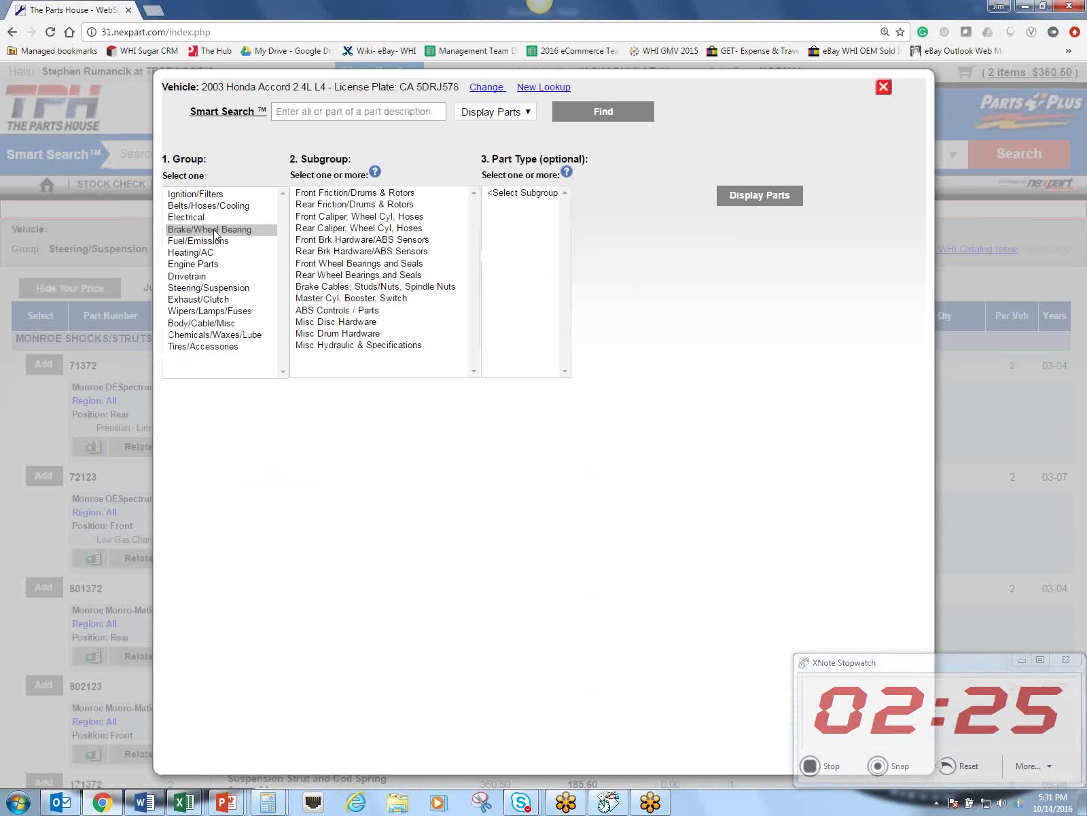
click(355, 195)
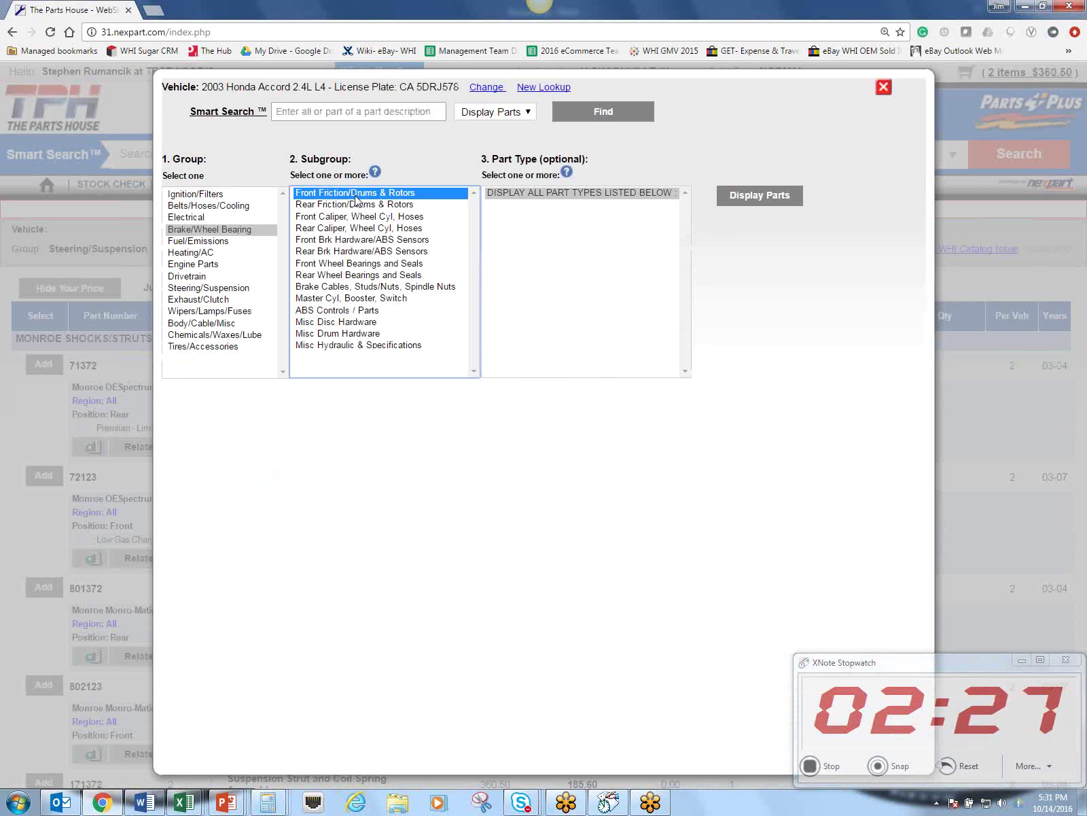
click(741, 195)
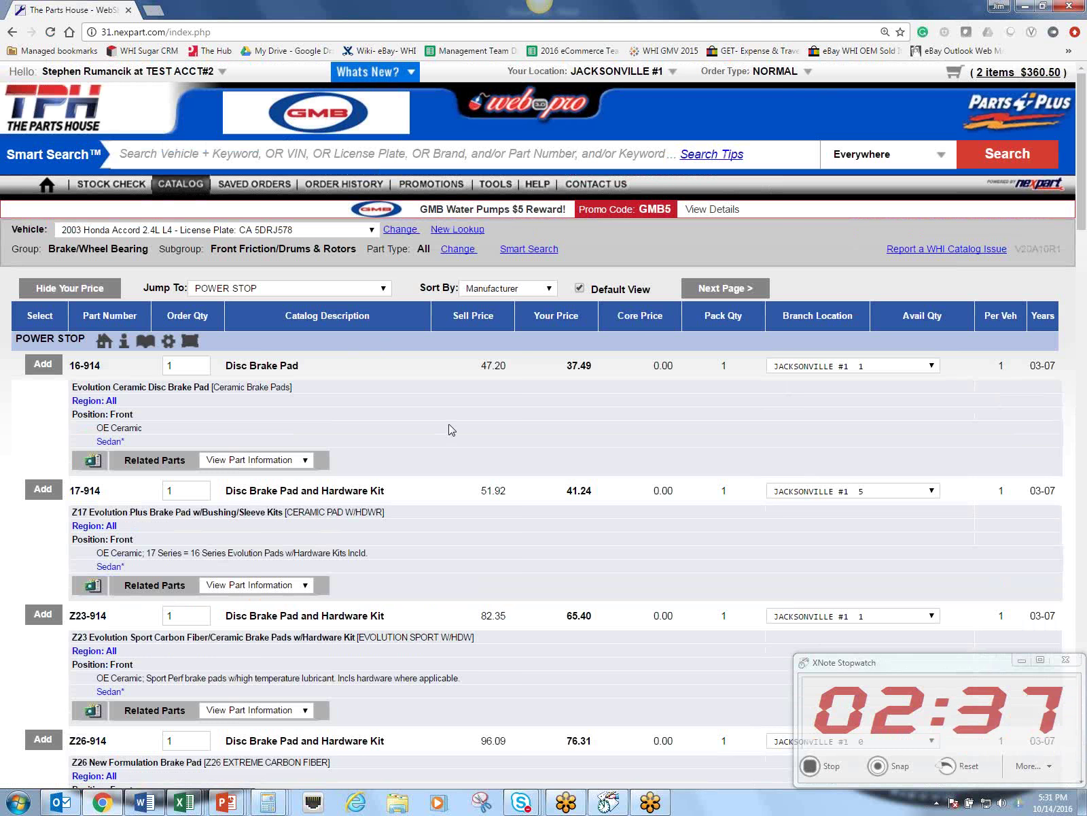
Step: Review the first page of front brake results, from the Power Stop parts through the ACDelco Advantage pads and rotors
scroll(449, 428, down, 2)
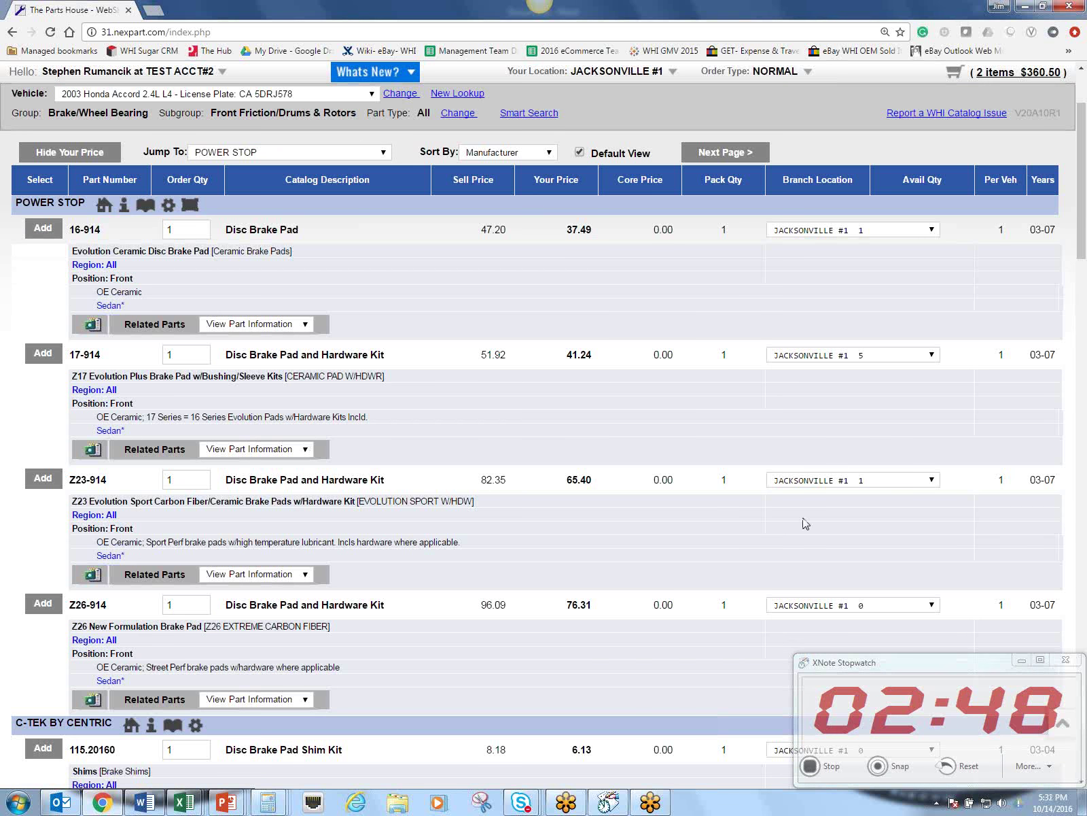
scroll(725, 599, down, 2)
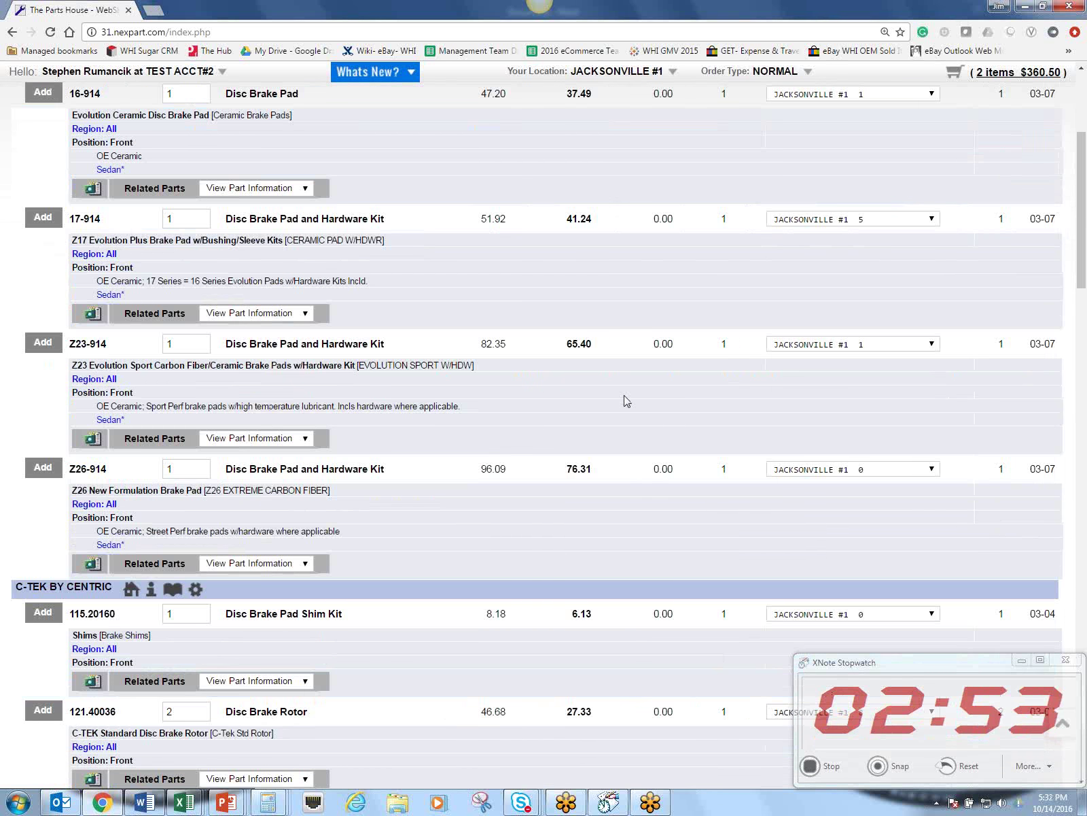
scroll(679, 537, down, 4)
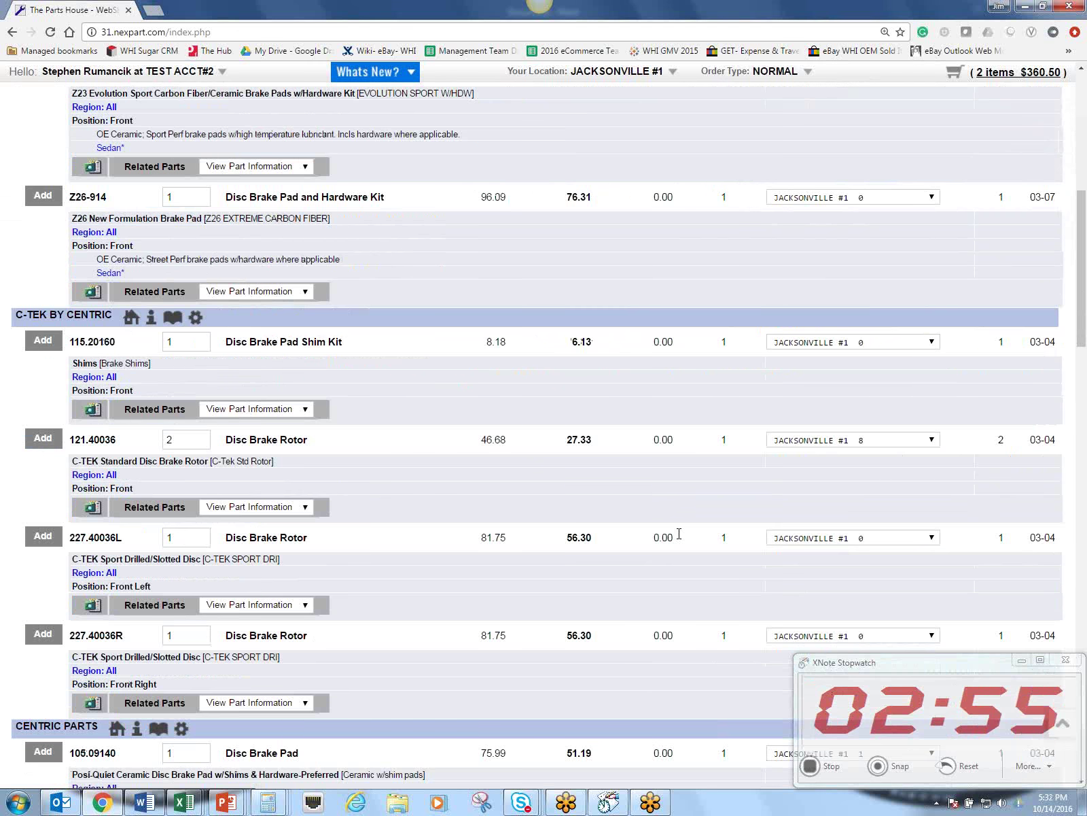
scroll(679, 534, down, 1)
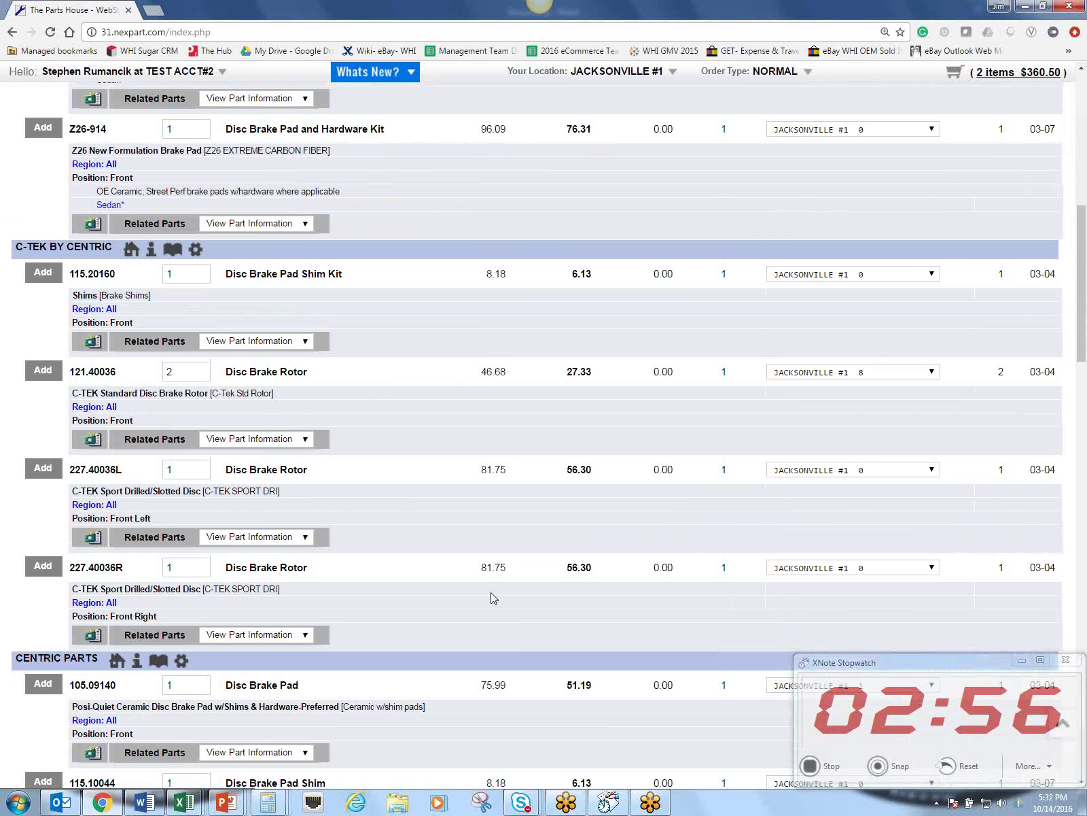
scroll(491, 596, down, 5)
scroll(491, 595, down, 3)
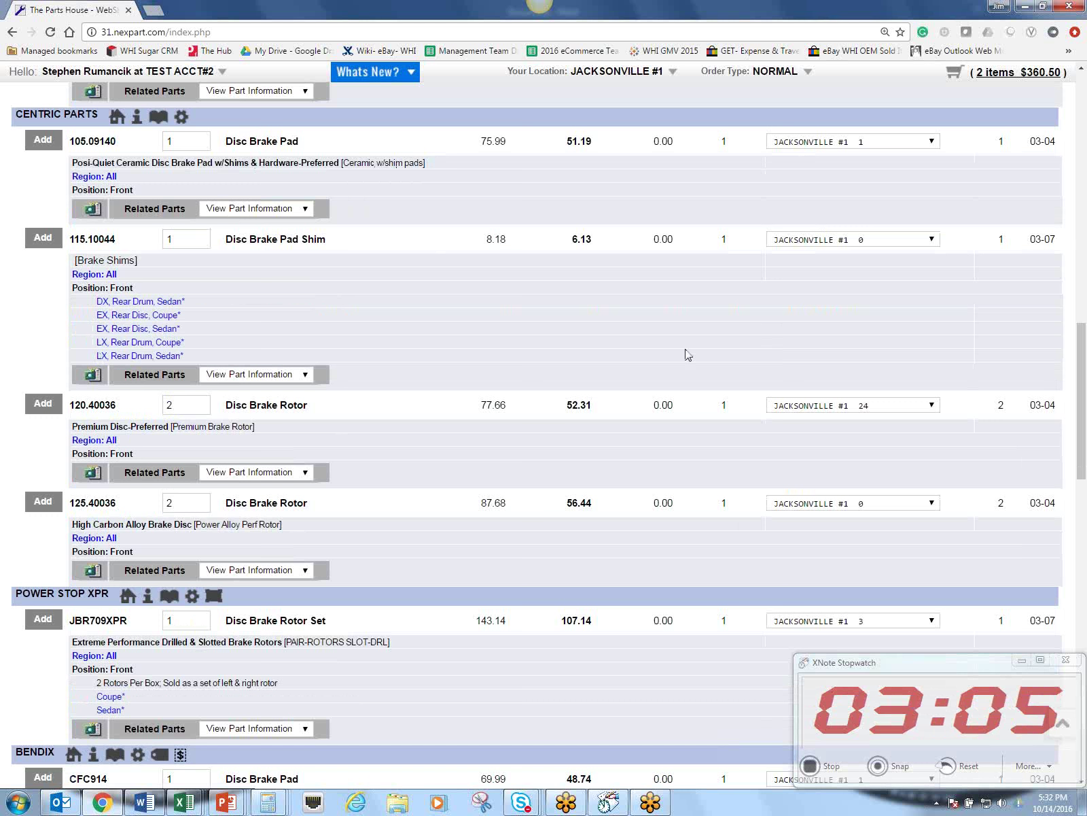
scroll(649, 422, down, 5)
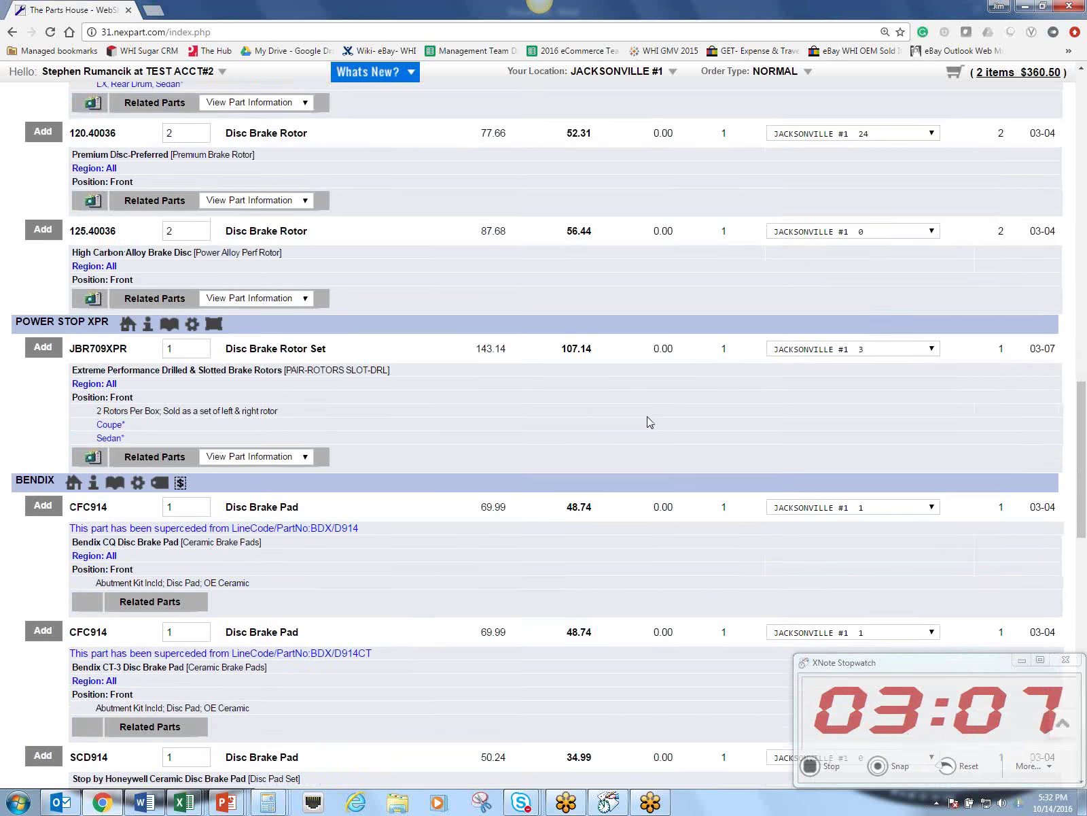
scroll(649, 421, down, 3)
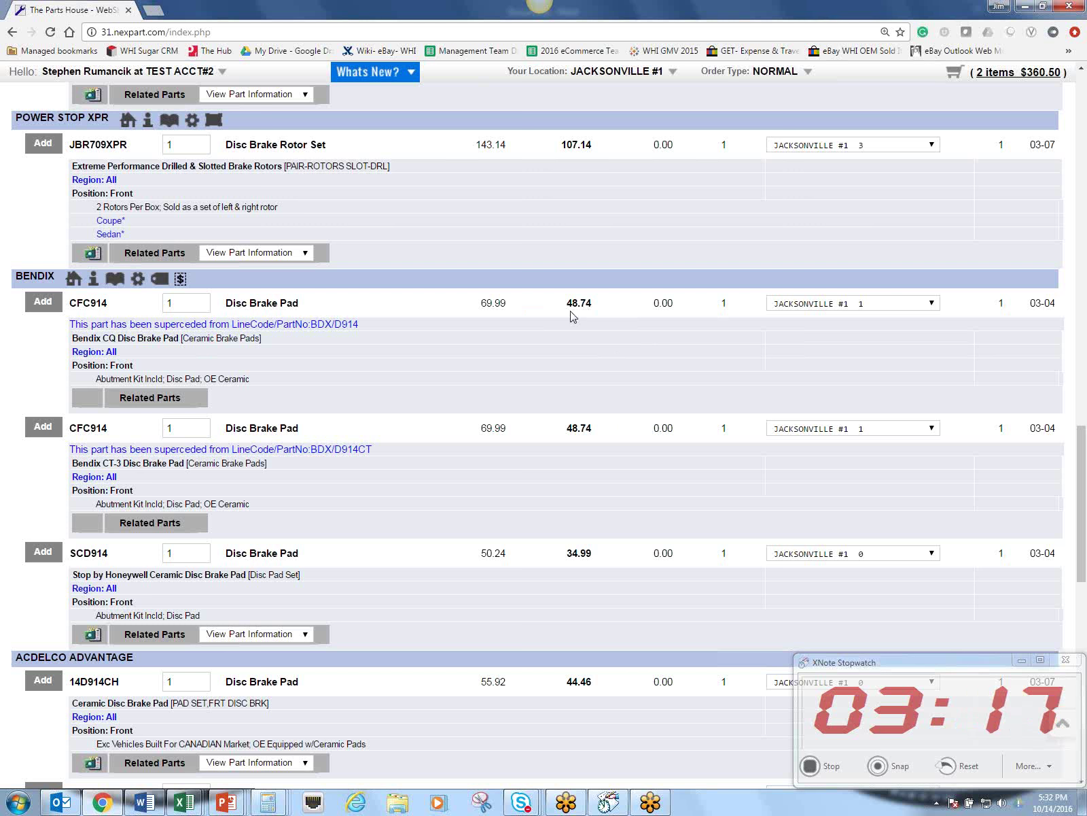
scroll(379, 533, down, 5)
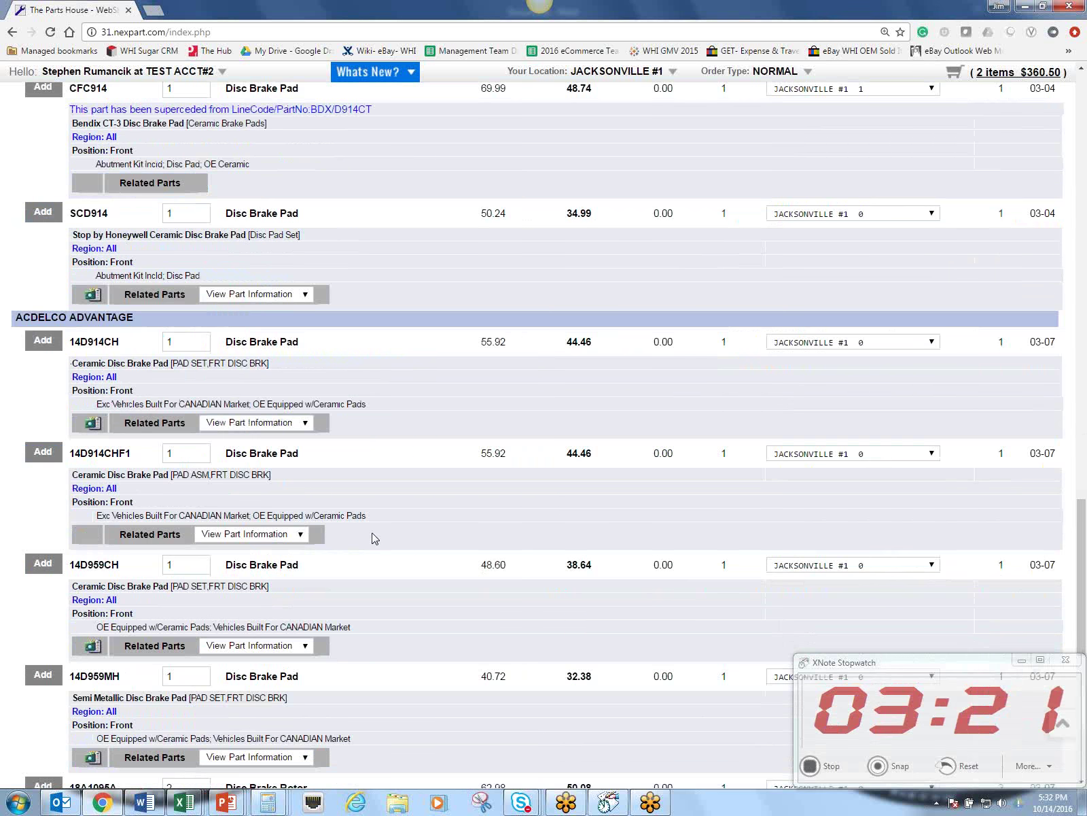
scroll(374, 539, down, 1)
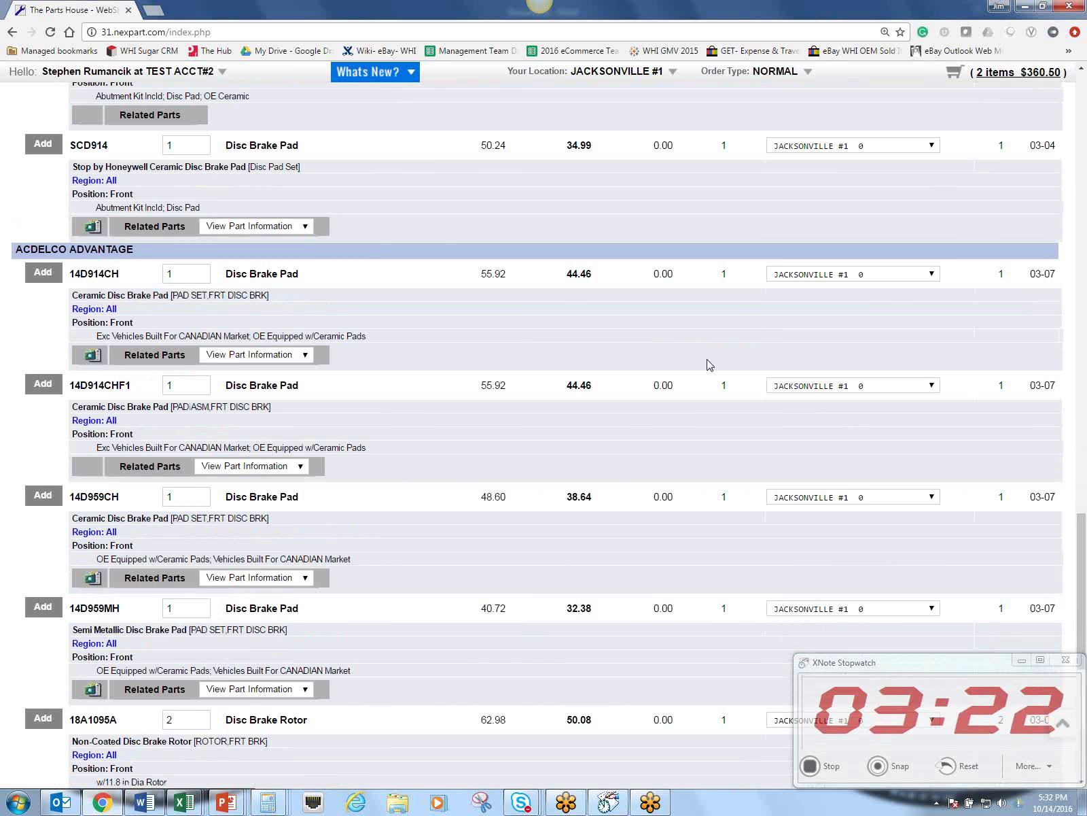
scroll(709, 365, down, 7)
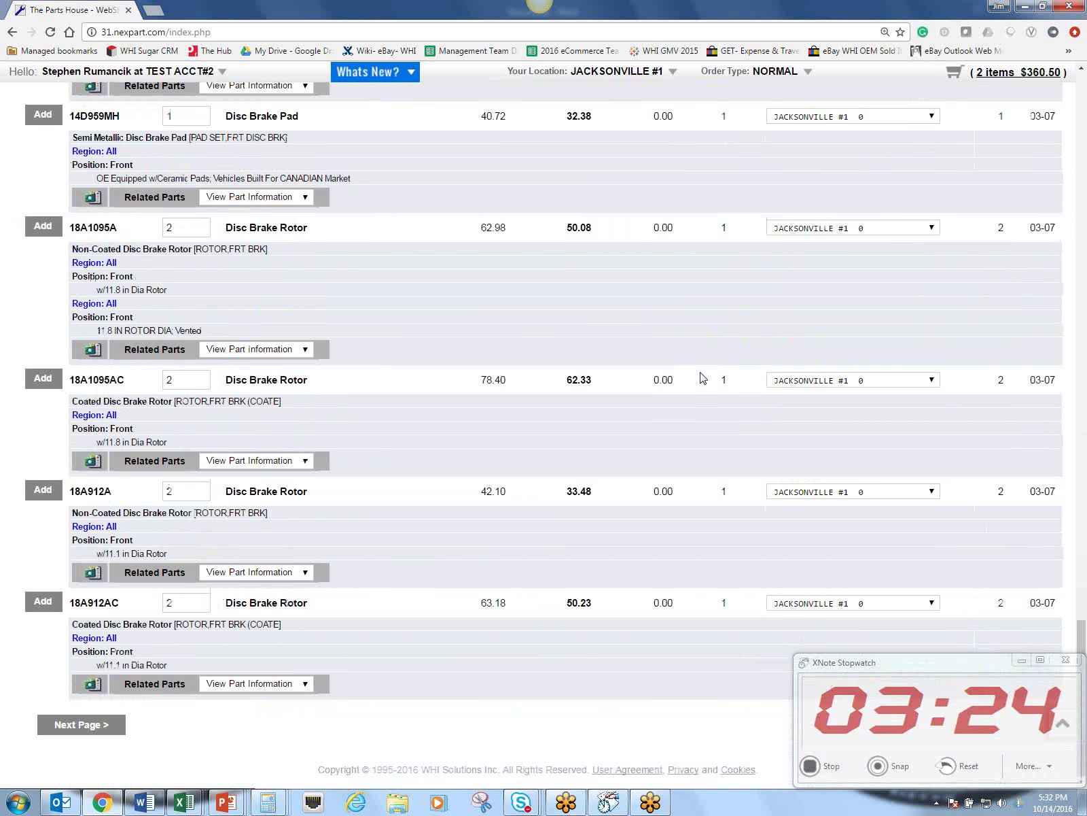
Step: Check the second page of front brake results, covering ACDelco and Monroe parts, and return to the first page
click(119, 729)
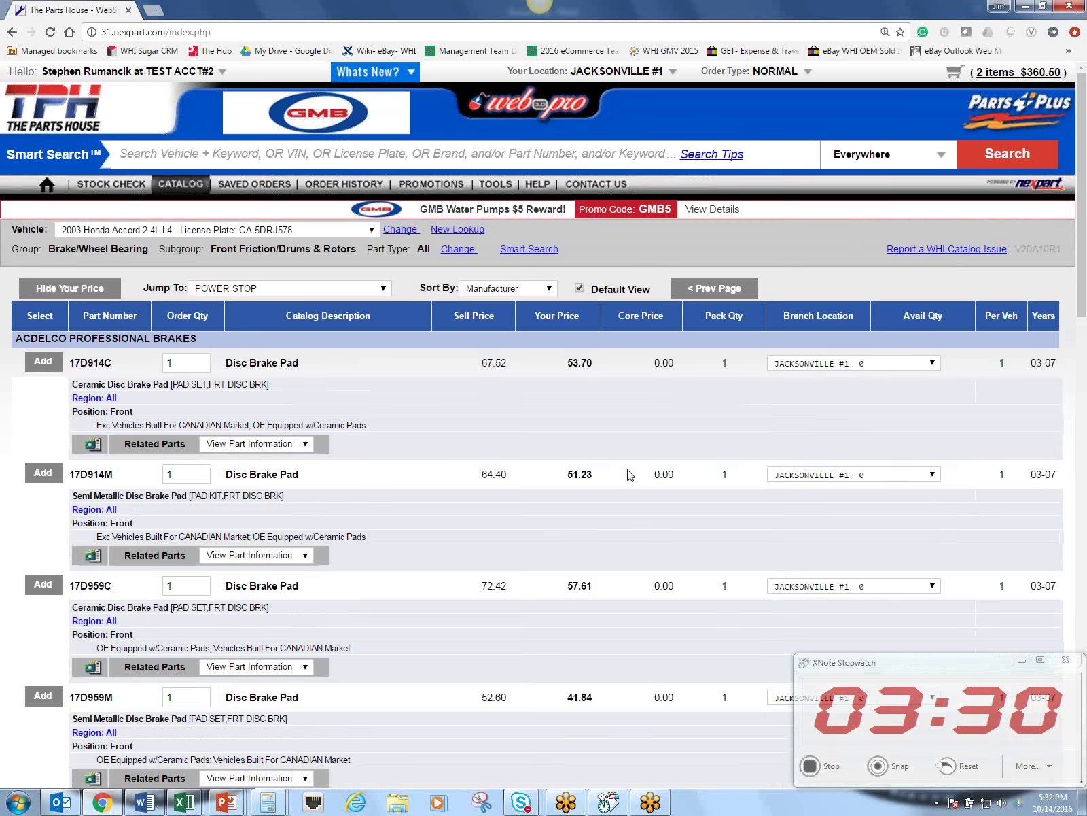
scroll(871, 332, down, 3)
scroll(887, 562, down, 8)
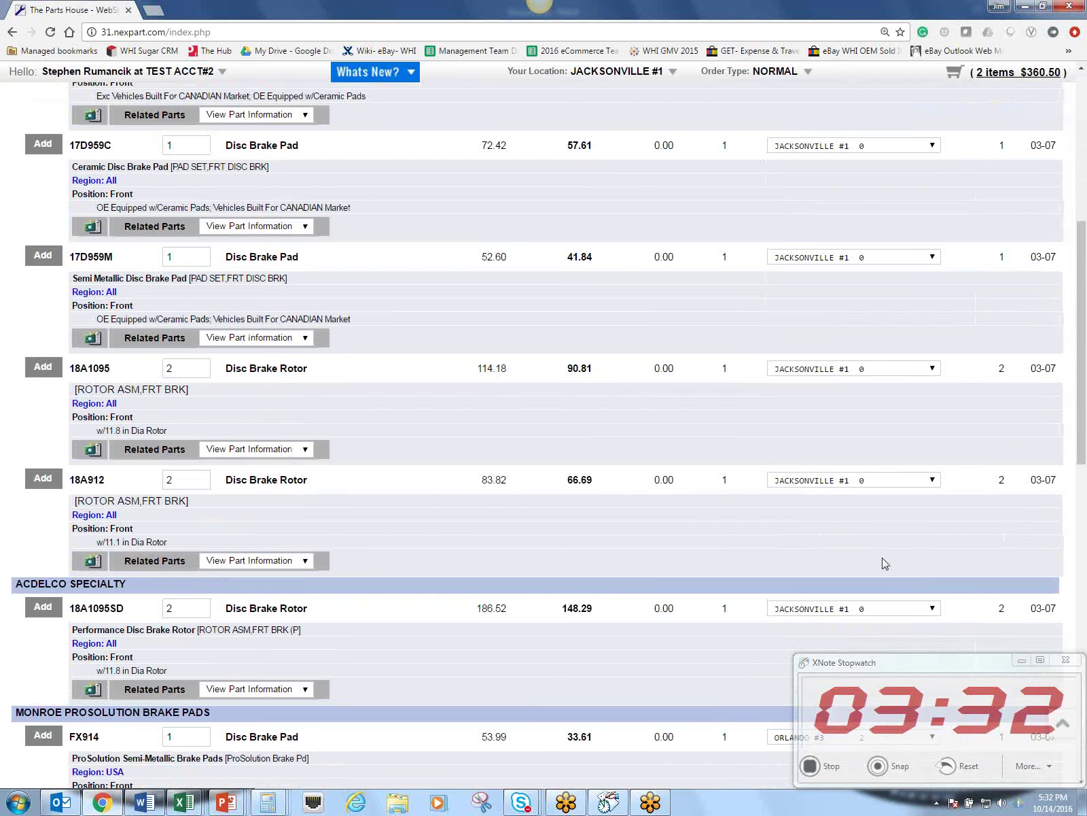
scroll(883, 562, down, 1)
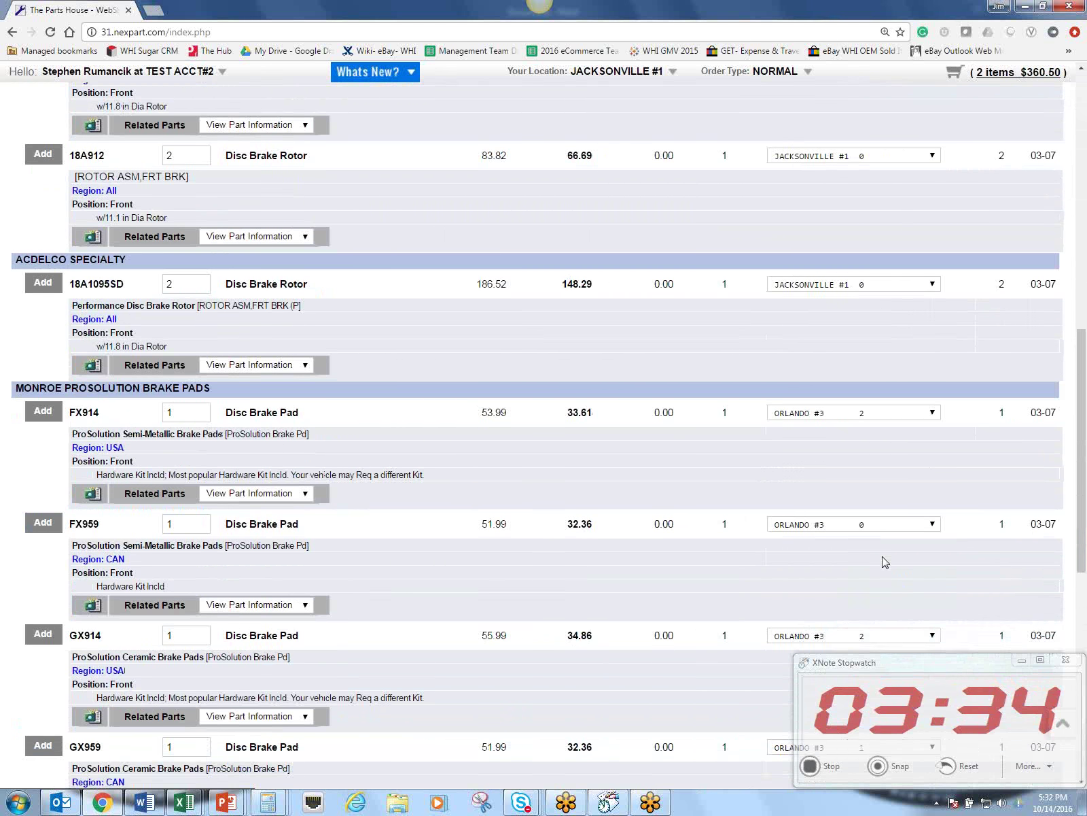
scroll(435, 449, down, 2)
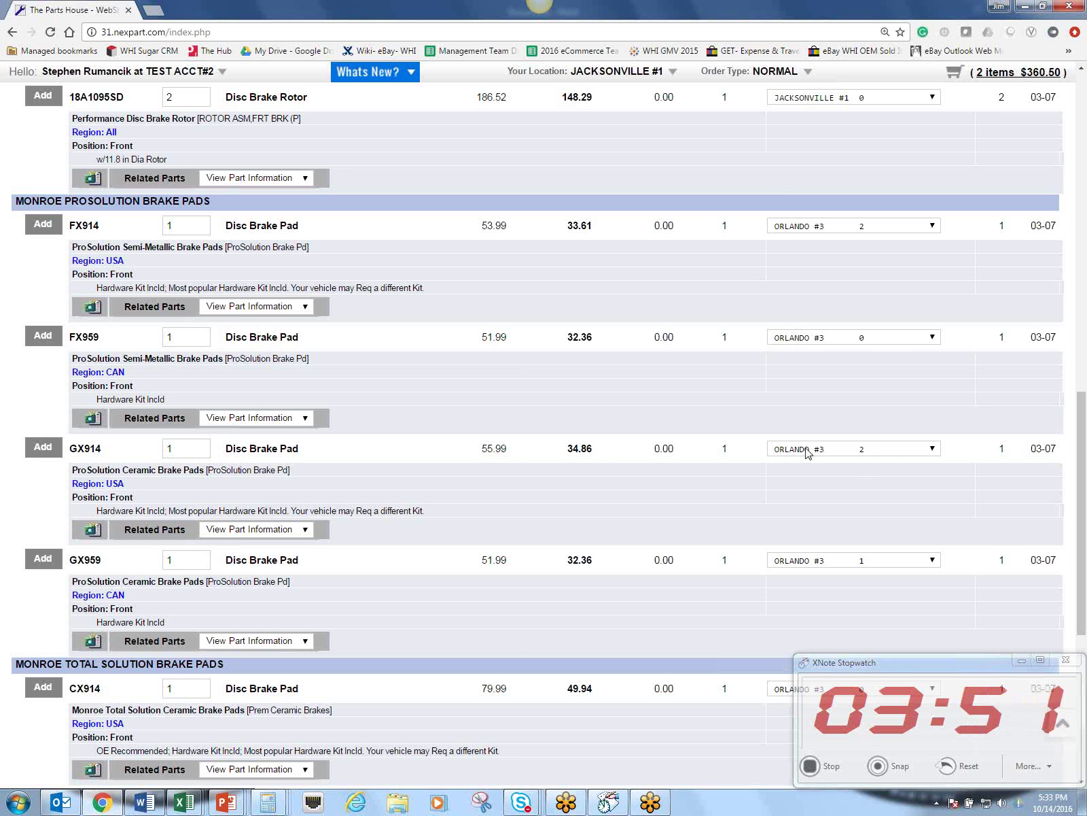
scroll(728, 590, down, 4)
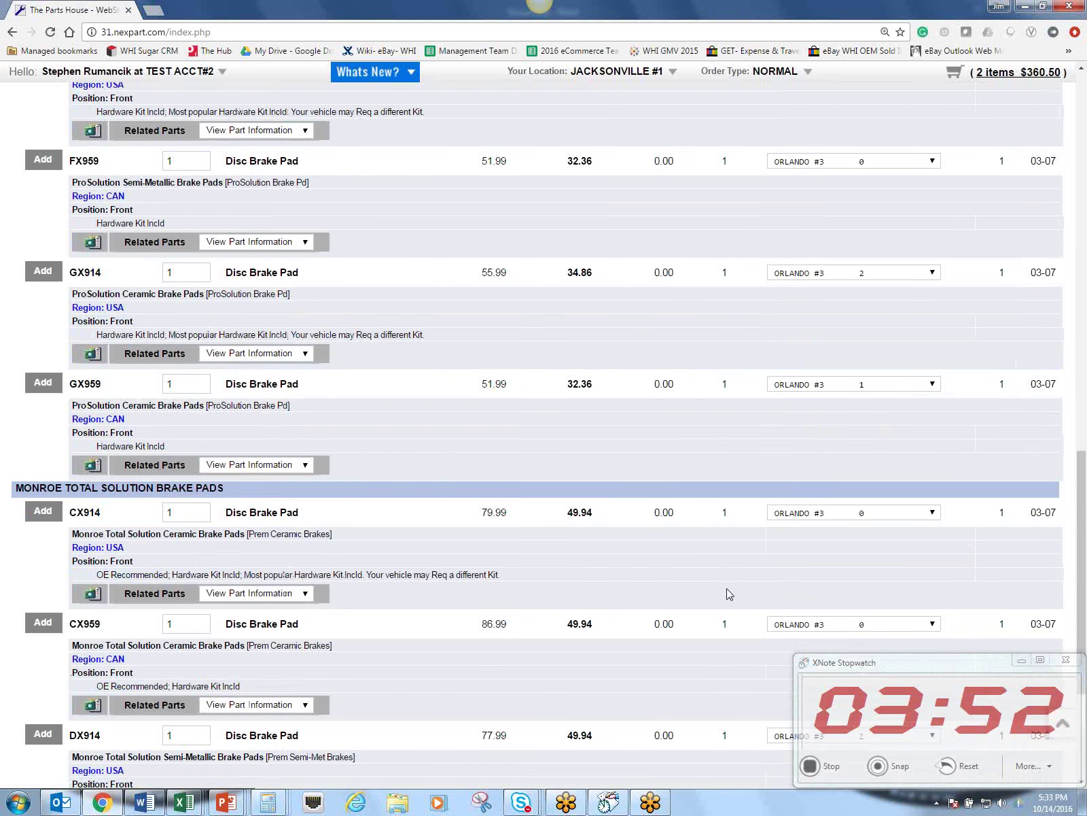
scroll(704, 587, down, 2)
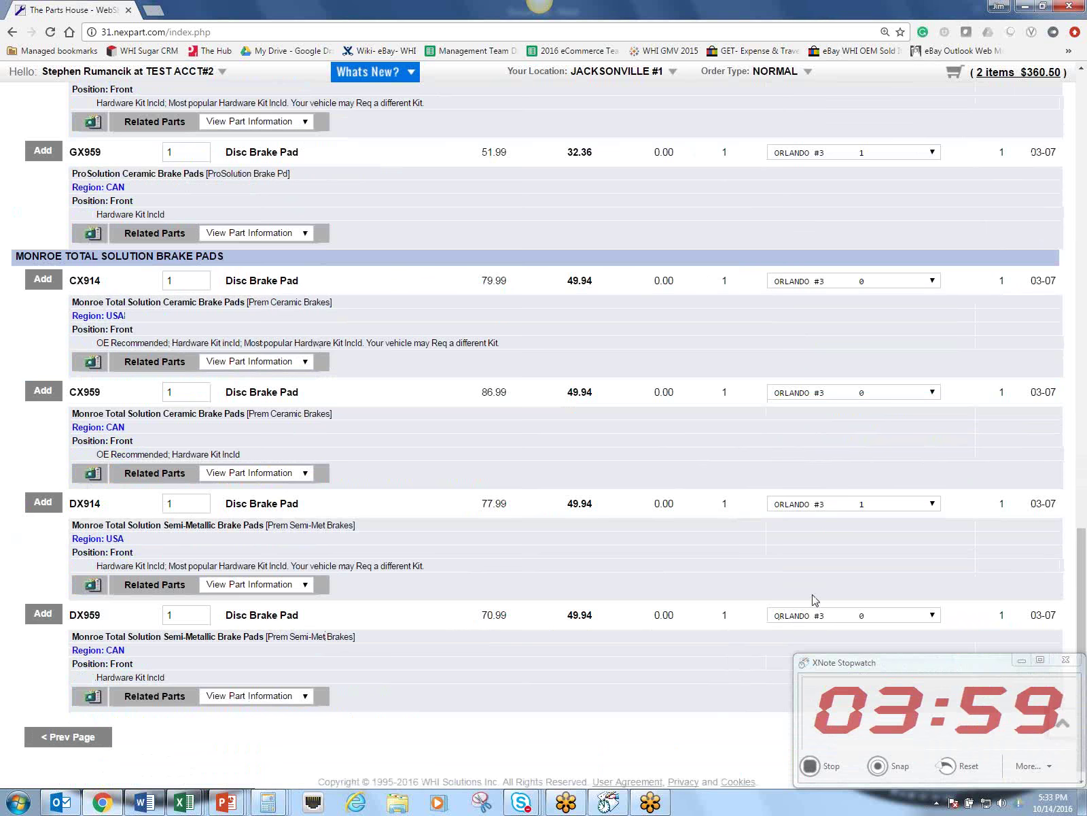
scroll(123, 748, up, 1)
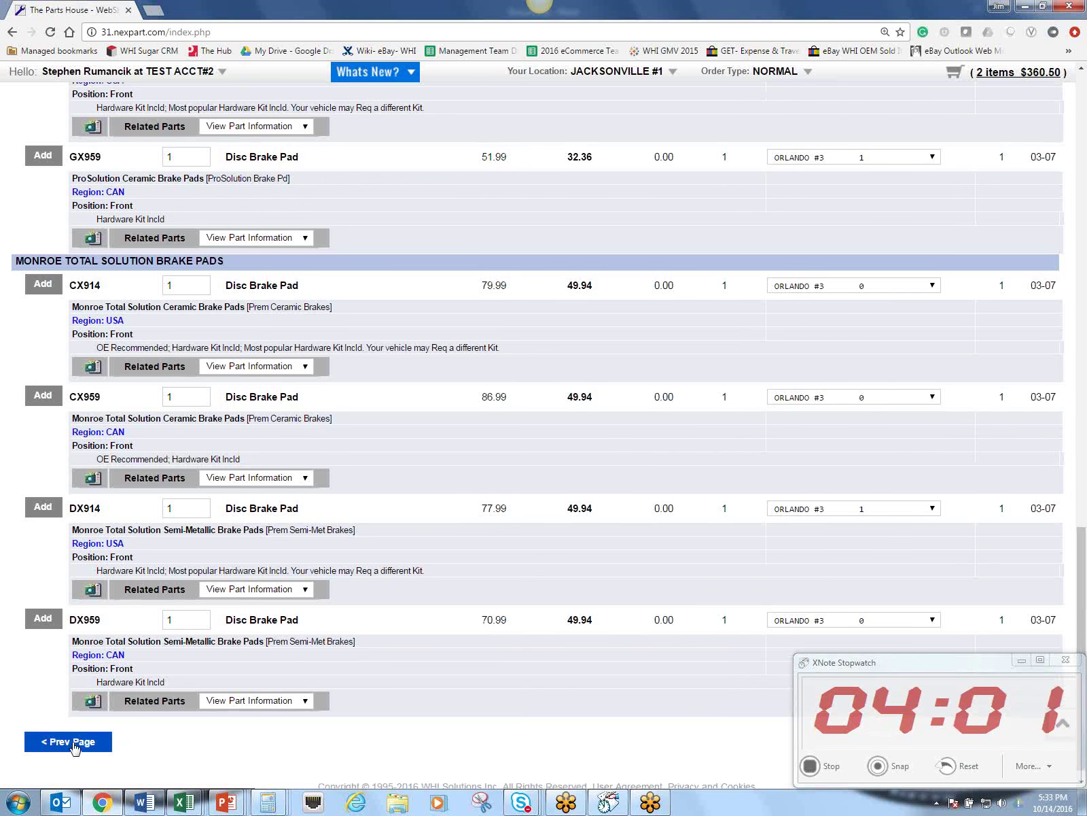
click(73, 742)
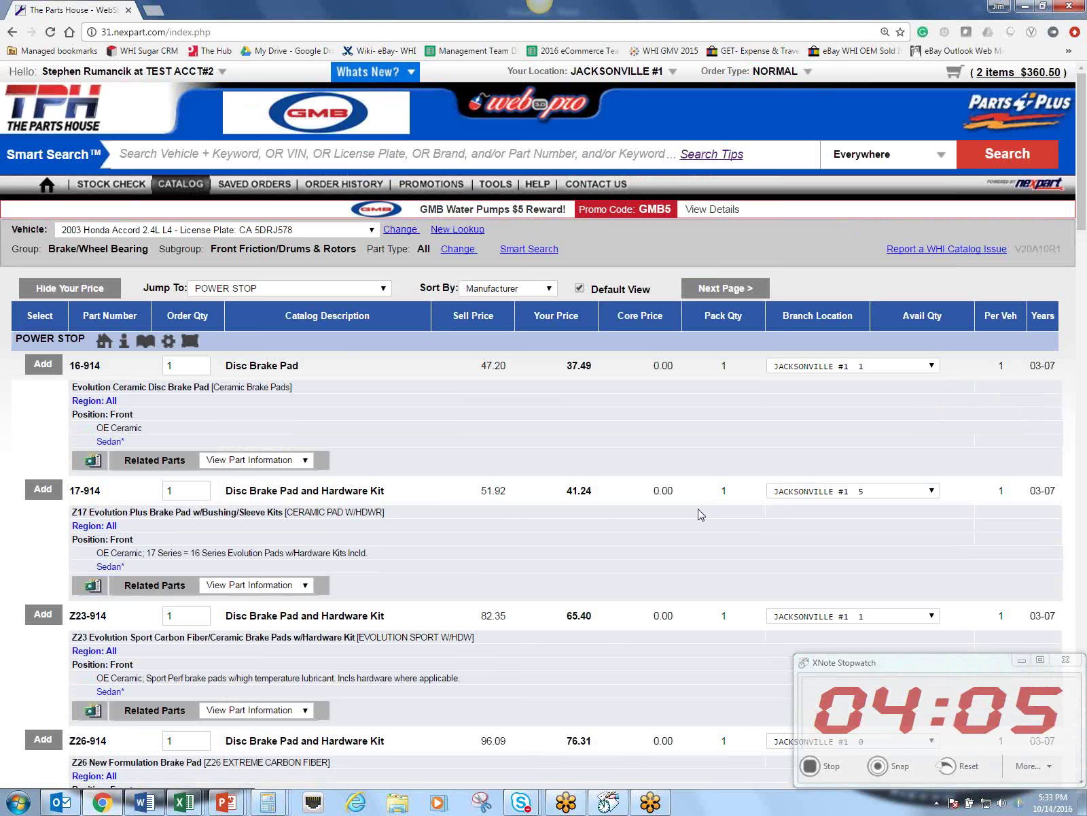
Step: Add the Bendix CQ front disc brake pad CFC914, superseding D914, to the cart and stop the stopwatch
scroll(700, 515, down, 5)
scroll(699, 511, down, 9)
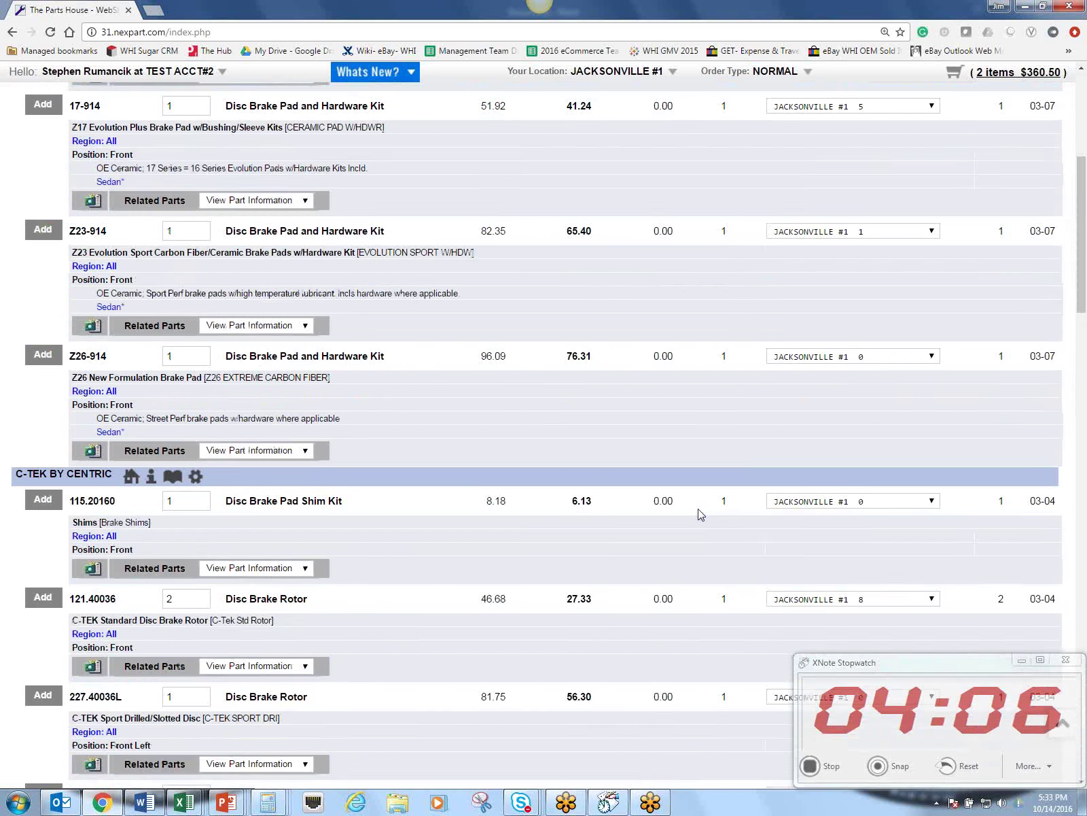
scroll(700, 515, down, 7)
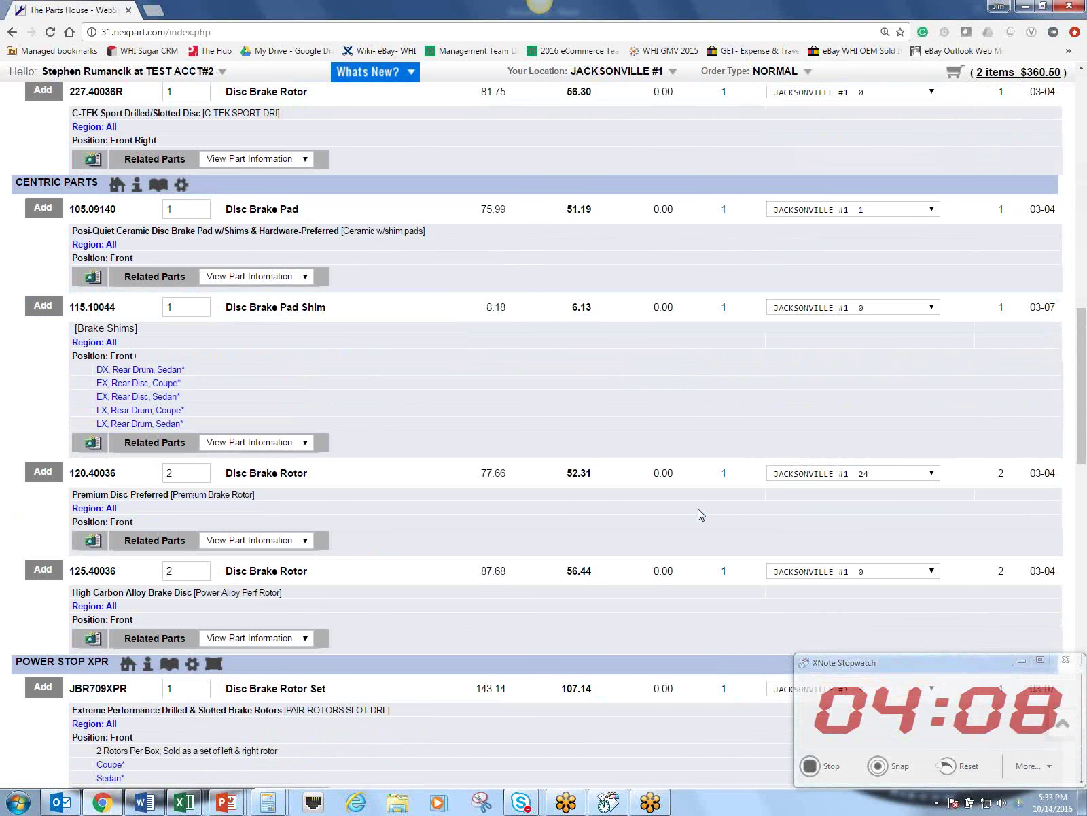
scroll(700, 514, down, 4)
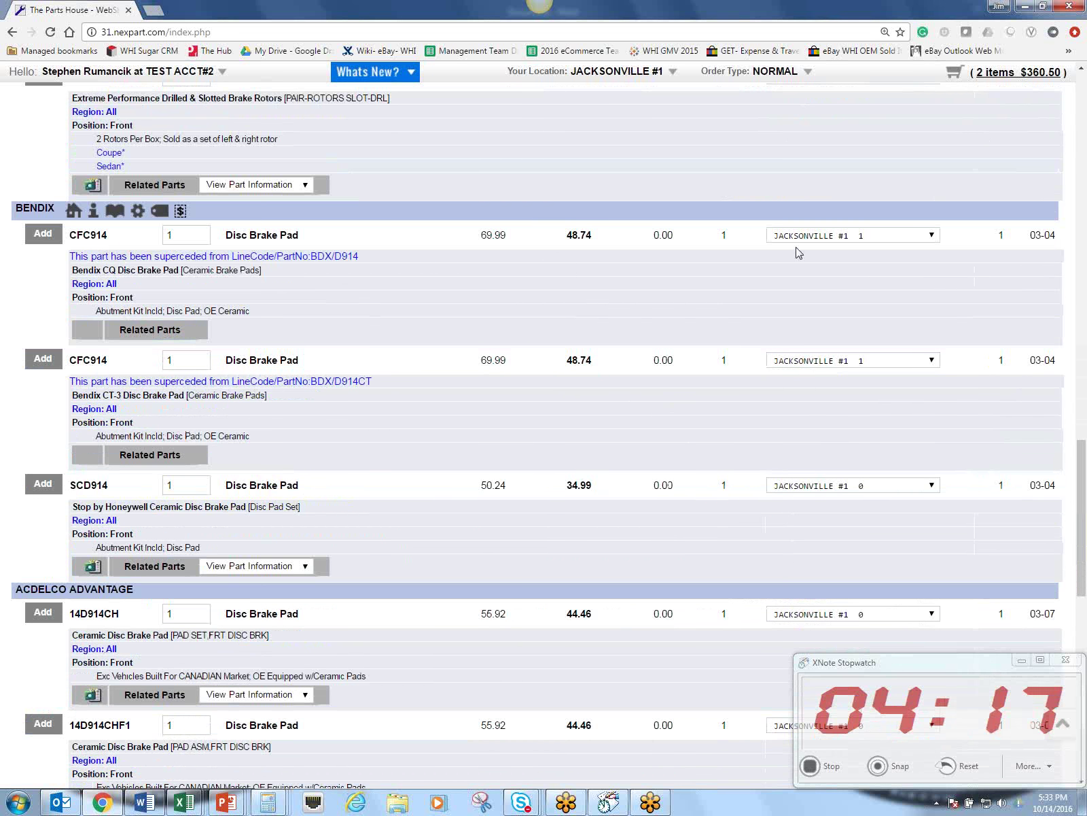
click(45, 238)
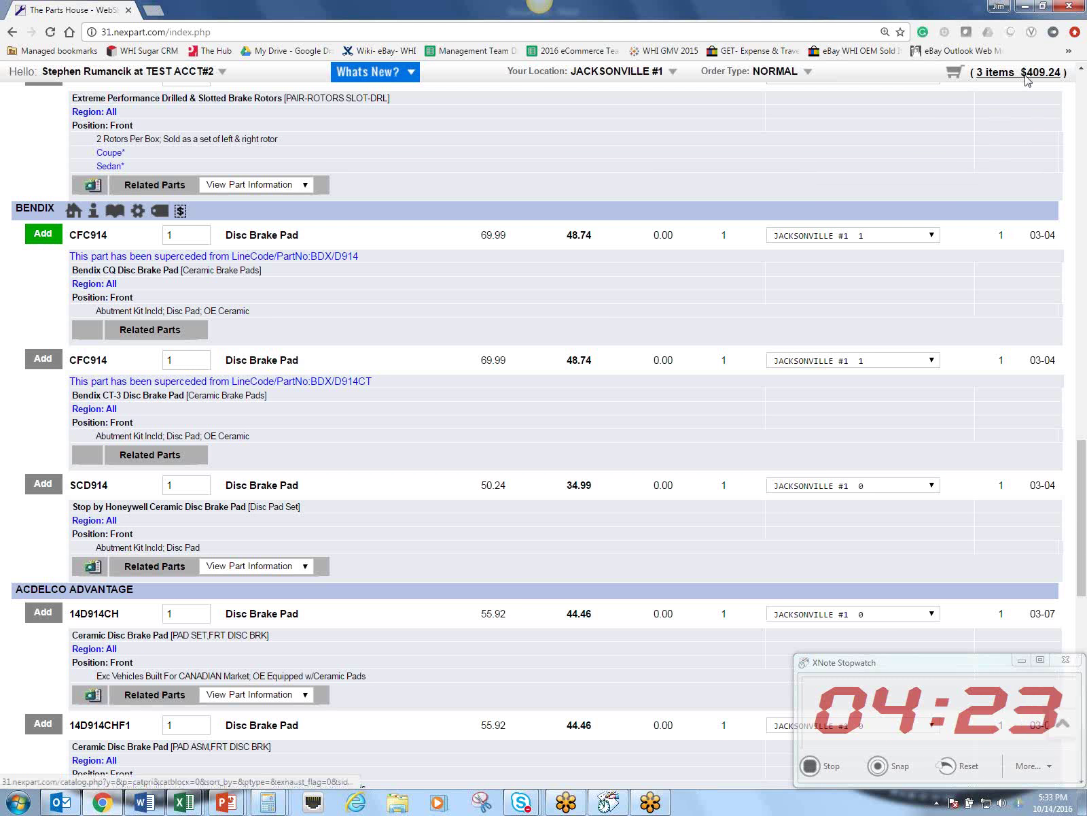
click(810, 767)
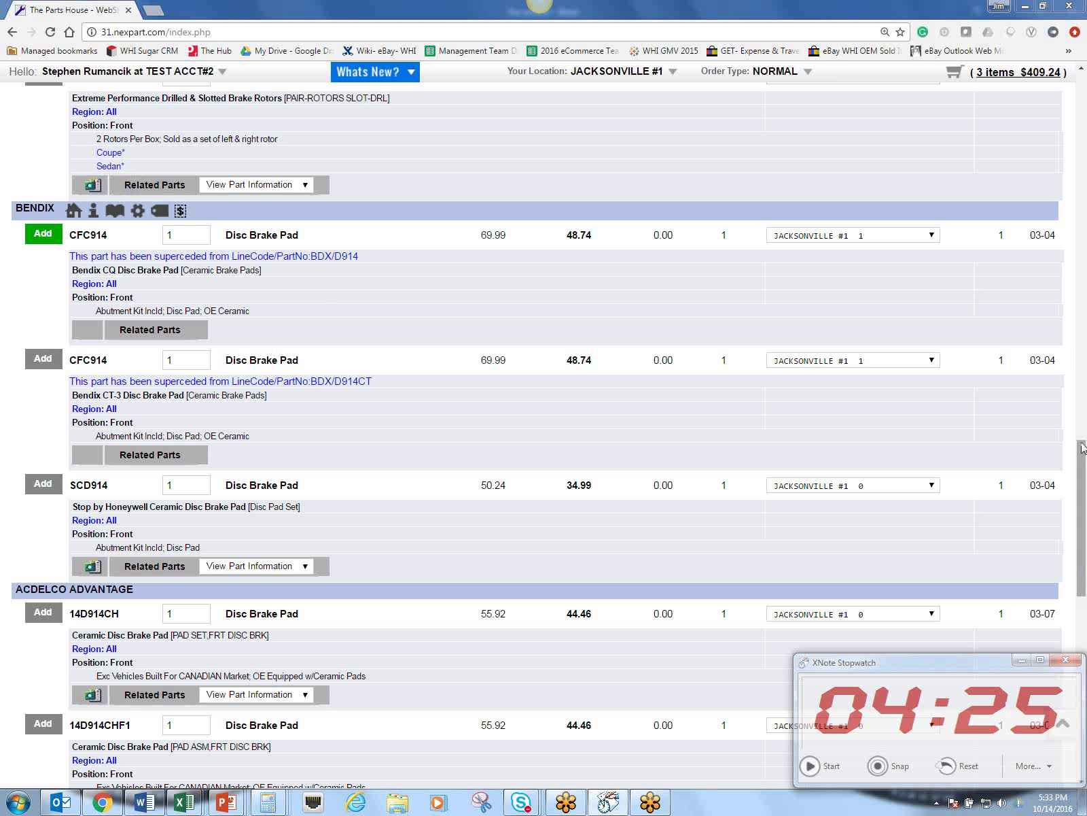
Step: Open the cart, clear all its items, and reset the stopwatch
click(1028, 89)
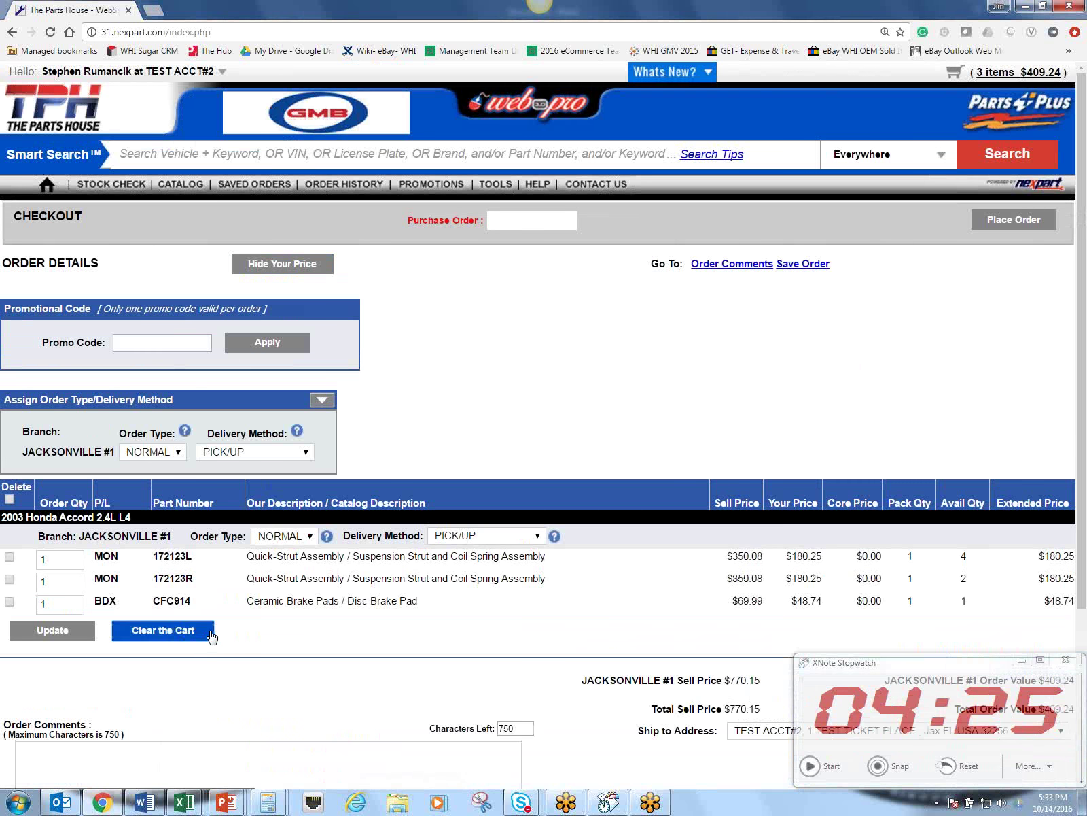
click(211, 636)
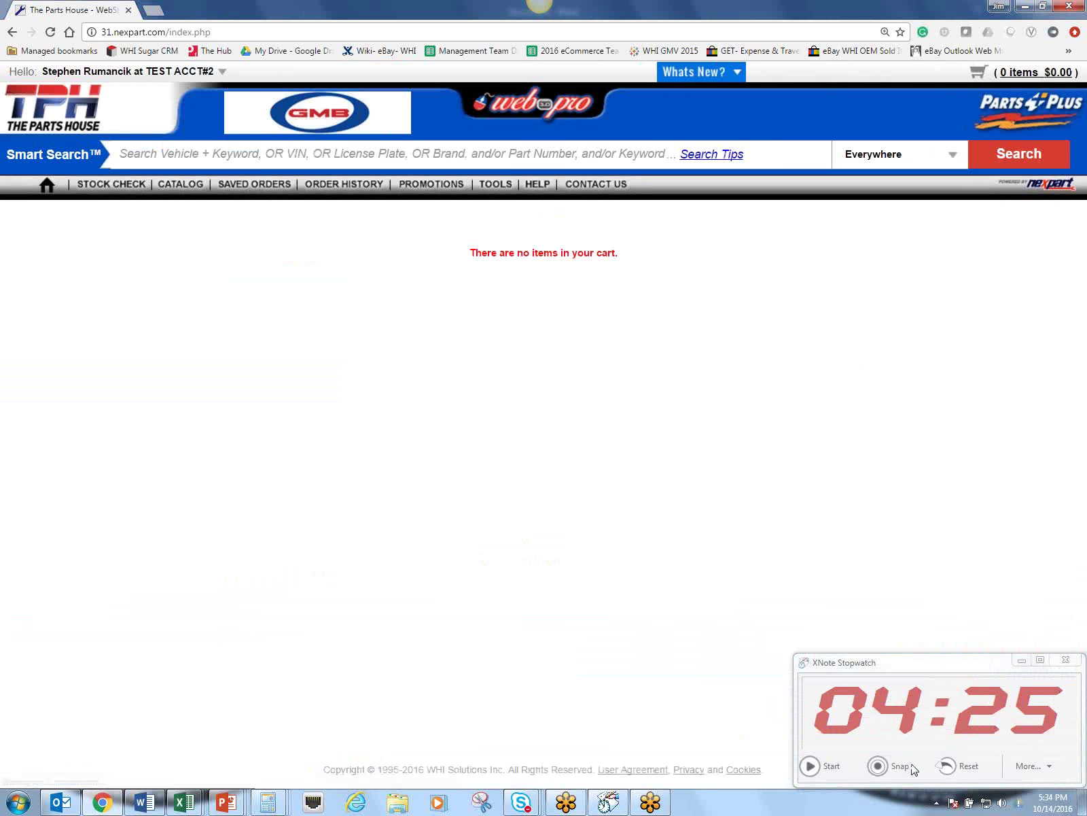
click(955, 767)
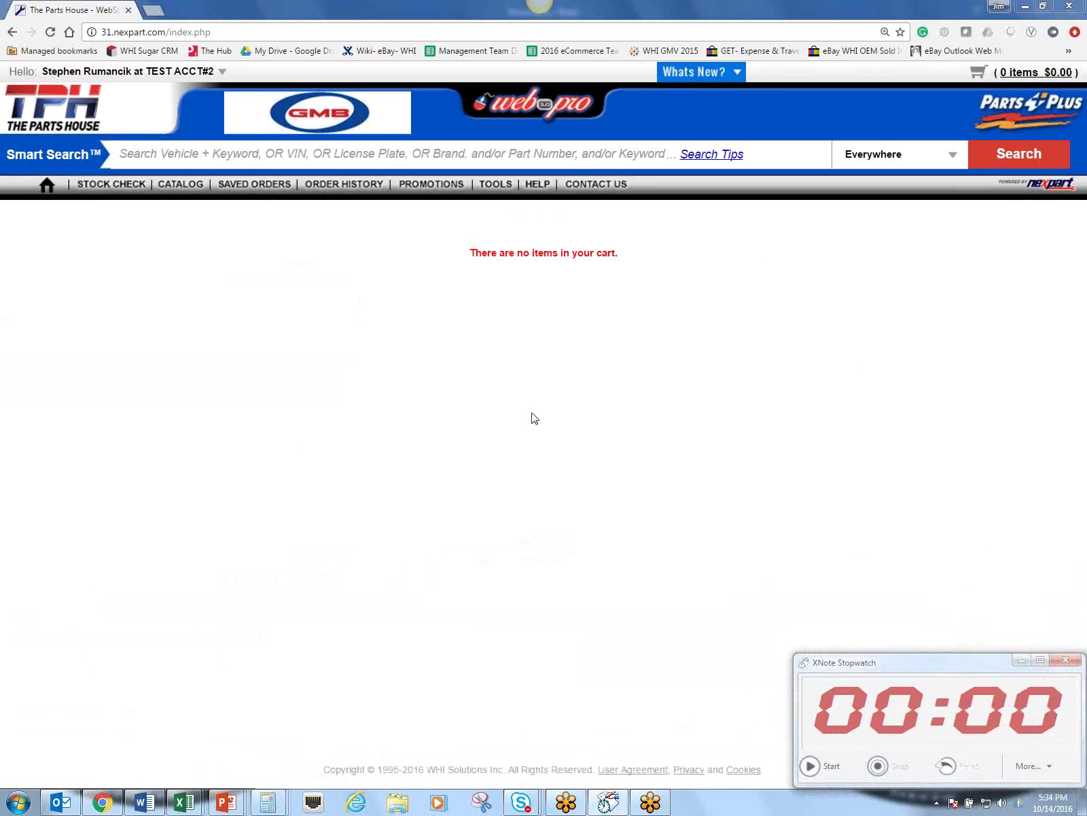
Step: Start the stopwatch and search for "03 accord stru", choosing the 2003 Honda Accord Suspension Strut and Coil Spring Assembly suggestion
click(263, 160)
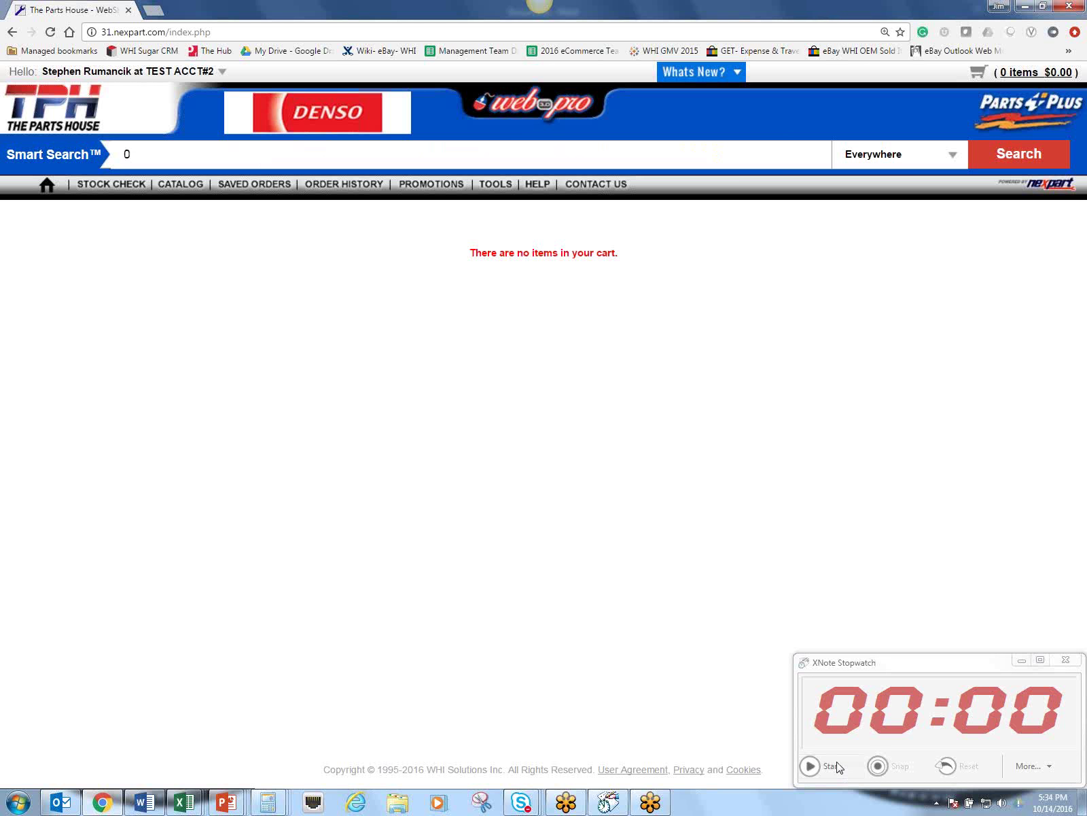
click(814, 766)
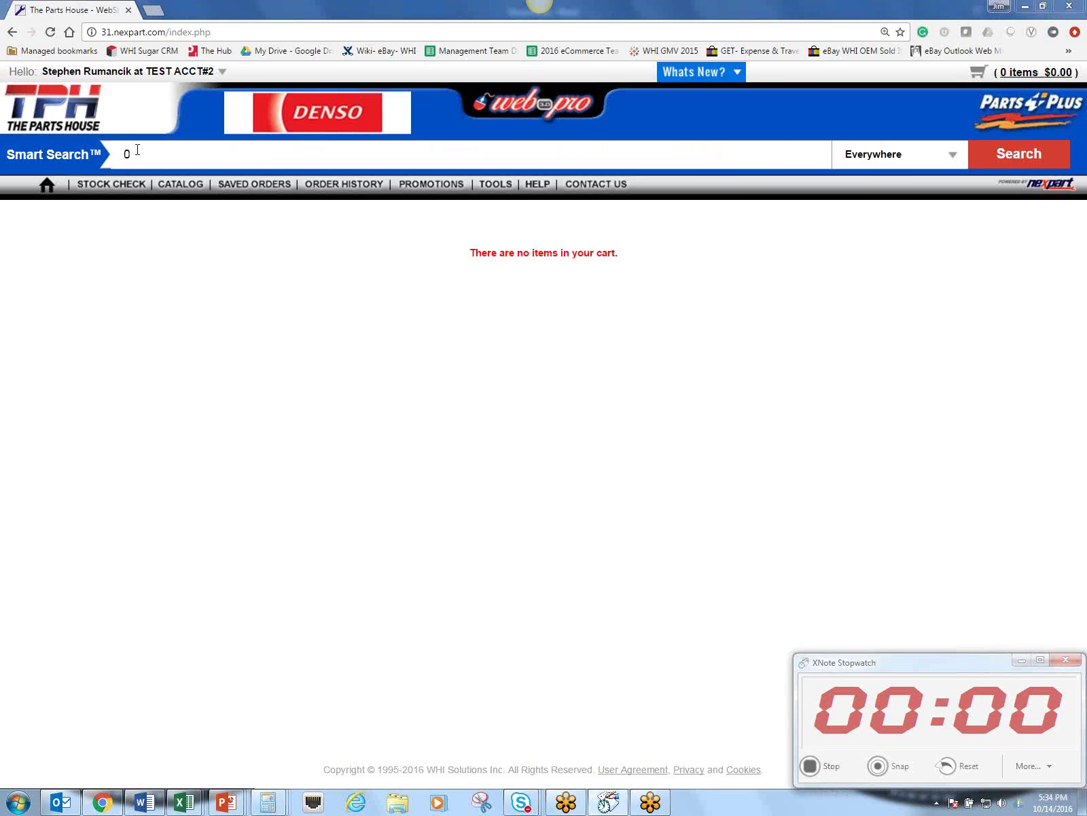
click(139, 155)
text(3)
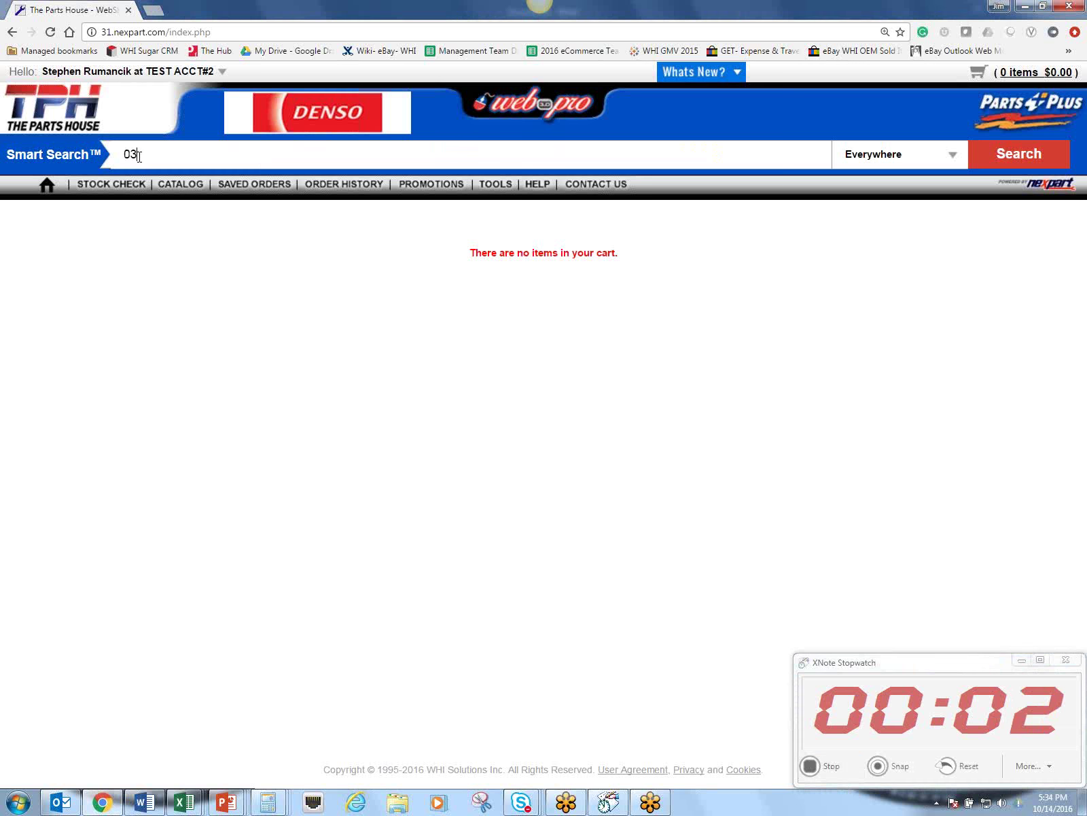
text( acc)
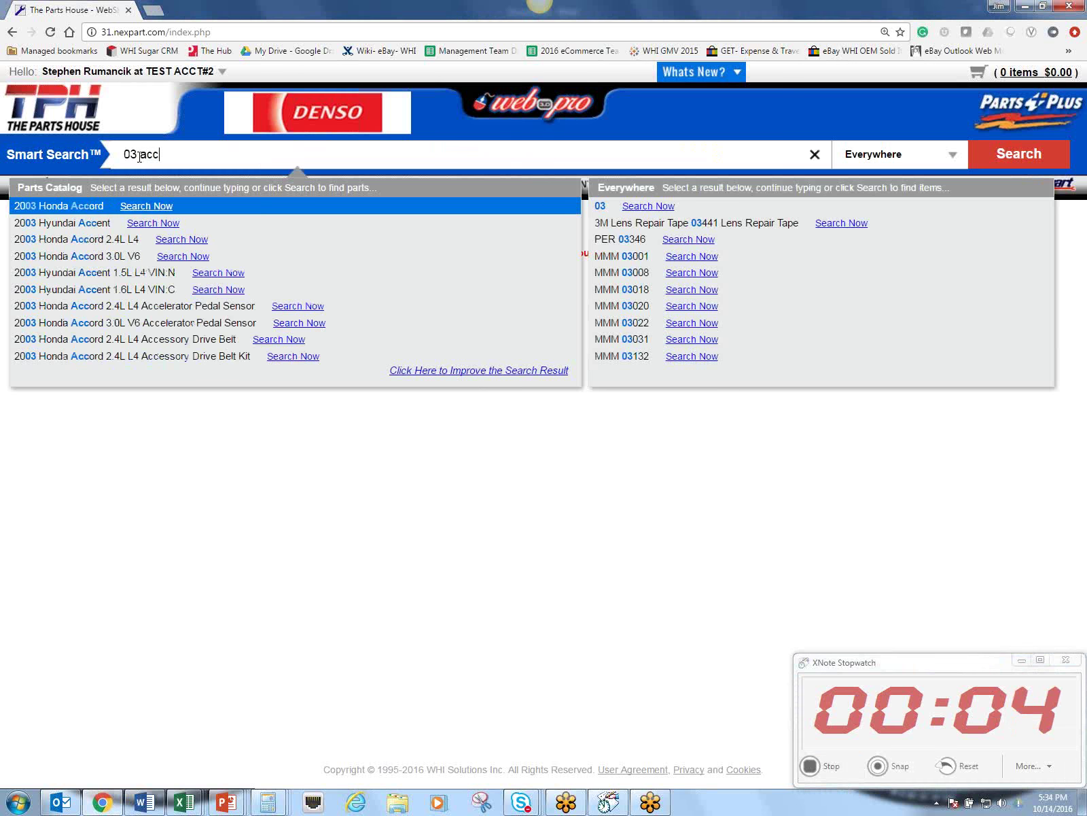
text(ord str)
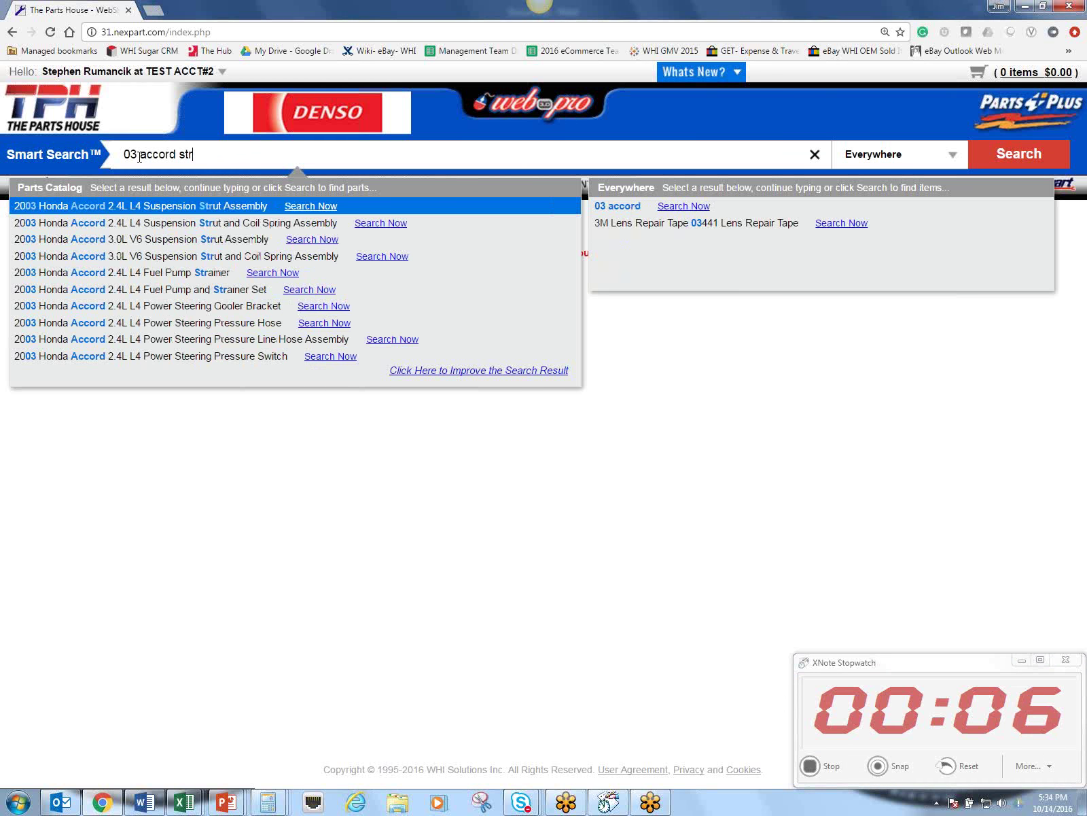
text(u)
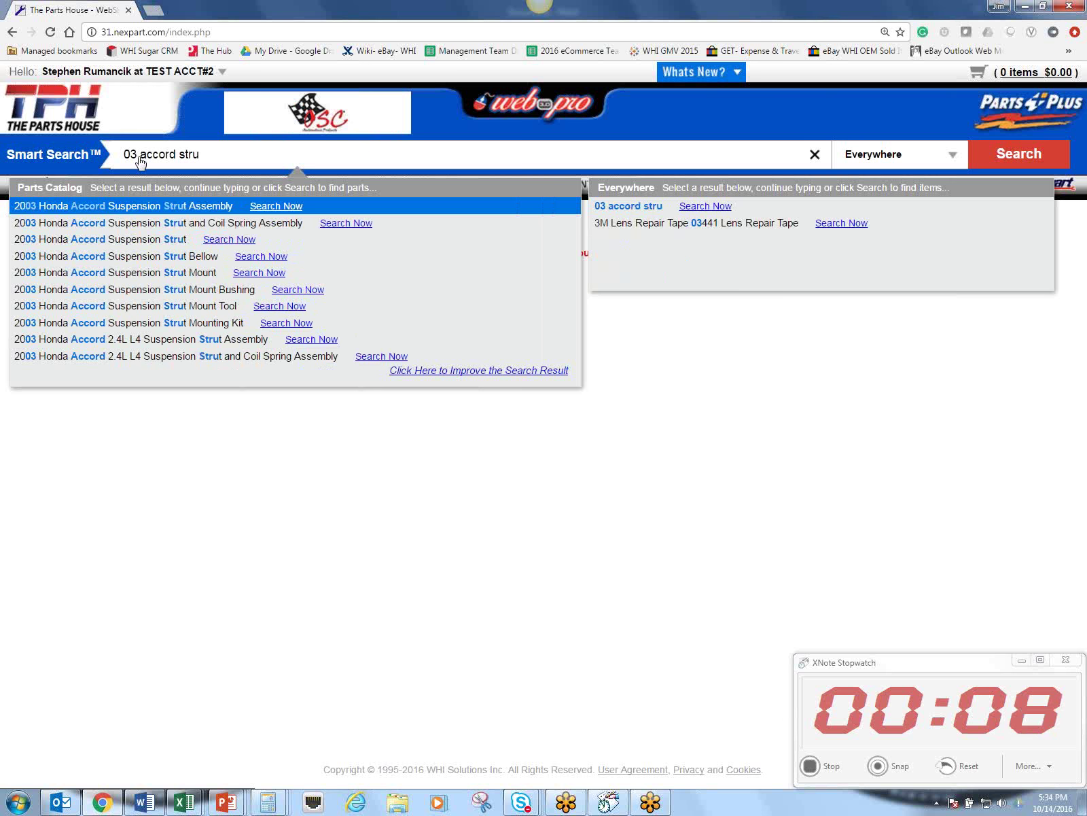
click(337, 225)
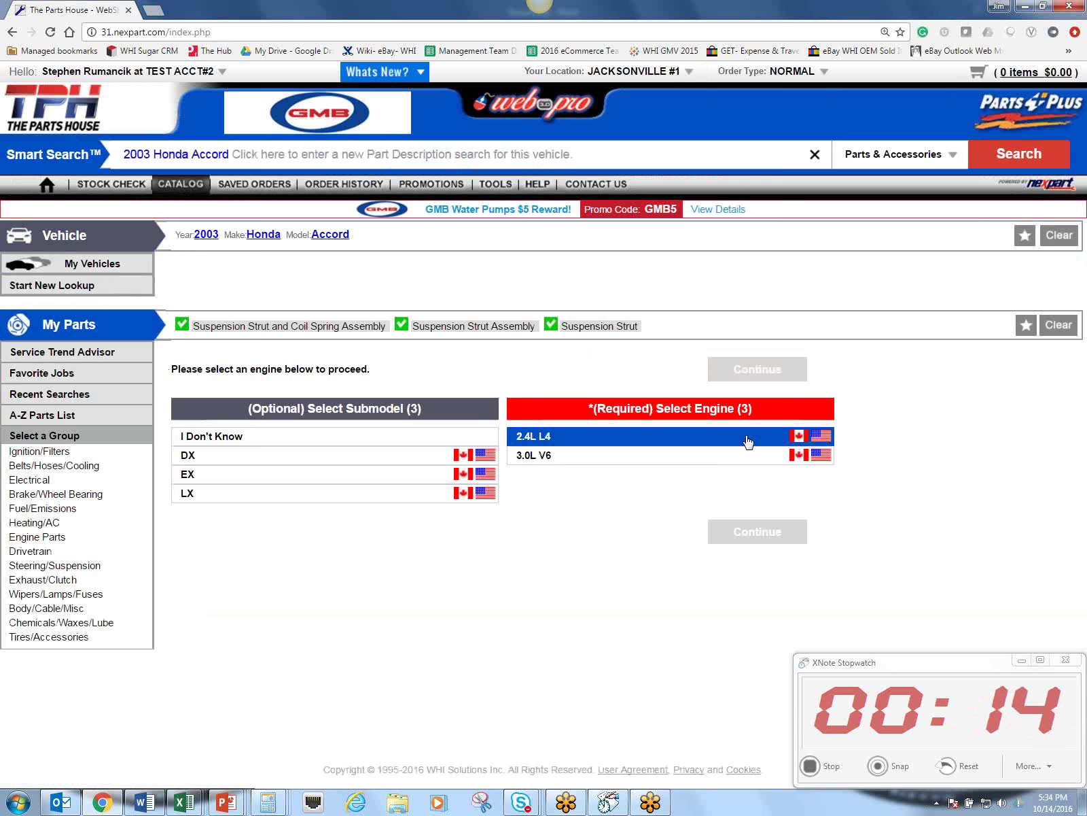
Step: Select the 2.4L L4 engine for the 2003 Honda Accord and display the strut catalog results
click(748, 442)
click(792, 372)
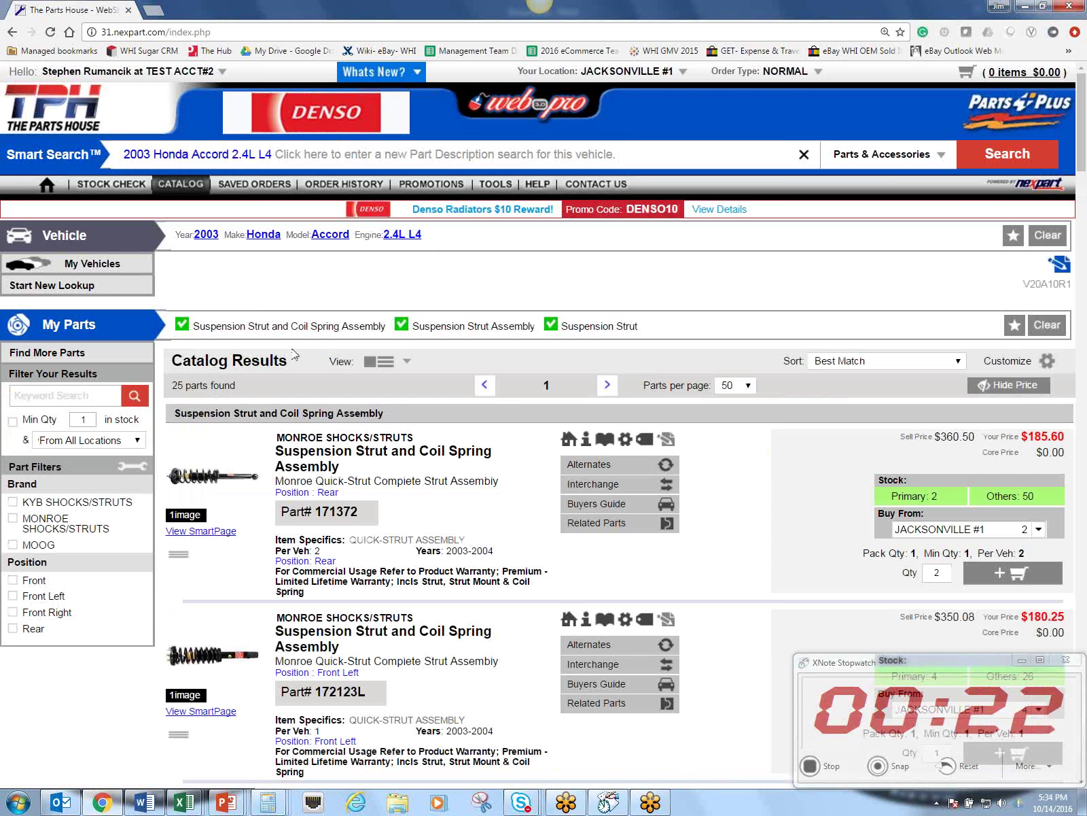
mouse_move(360, 331)
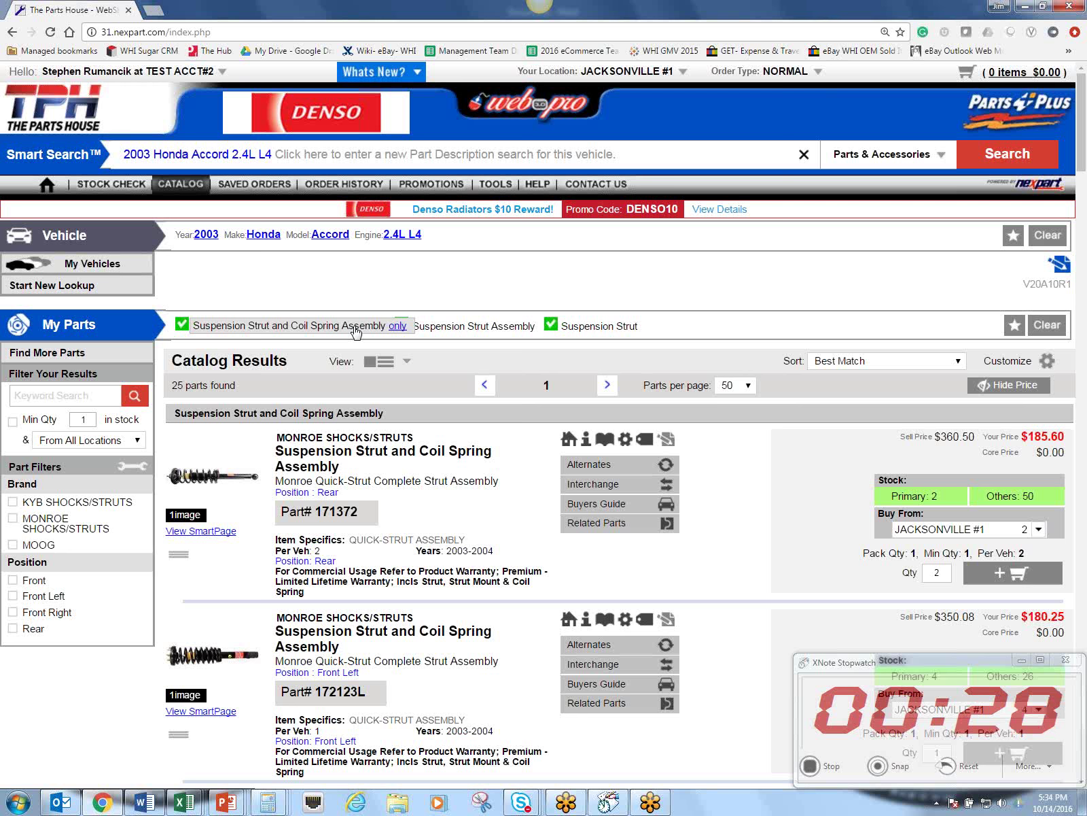
Step: Show only Suspension Strut and Coil Spring Assembly parts with a minimum quantity of 1 in stock at JACKSONVILLE #1
click(355, 328)
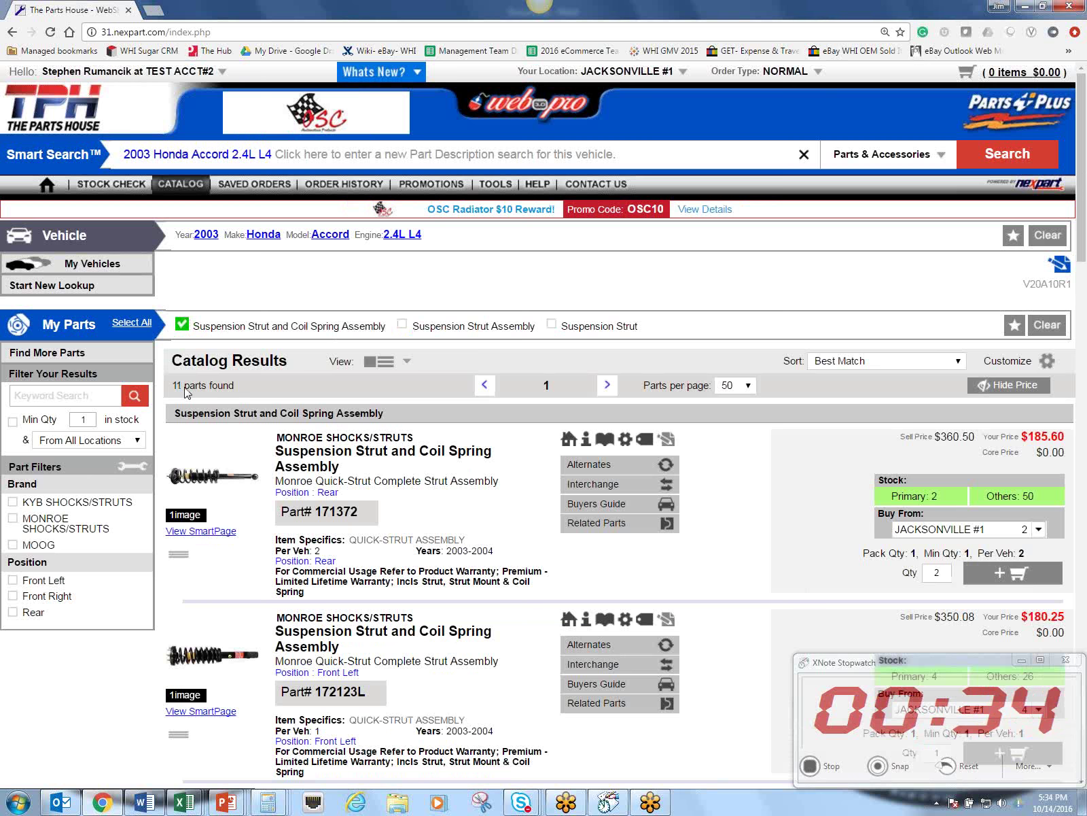
scroll(187, 392, down, 1)
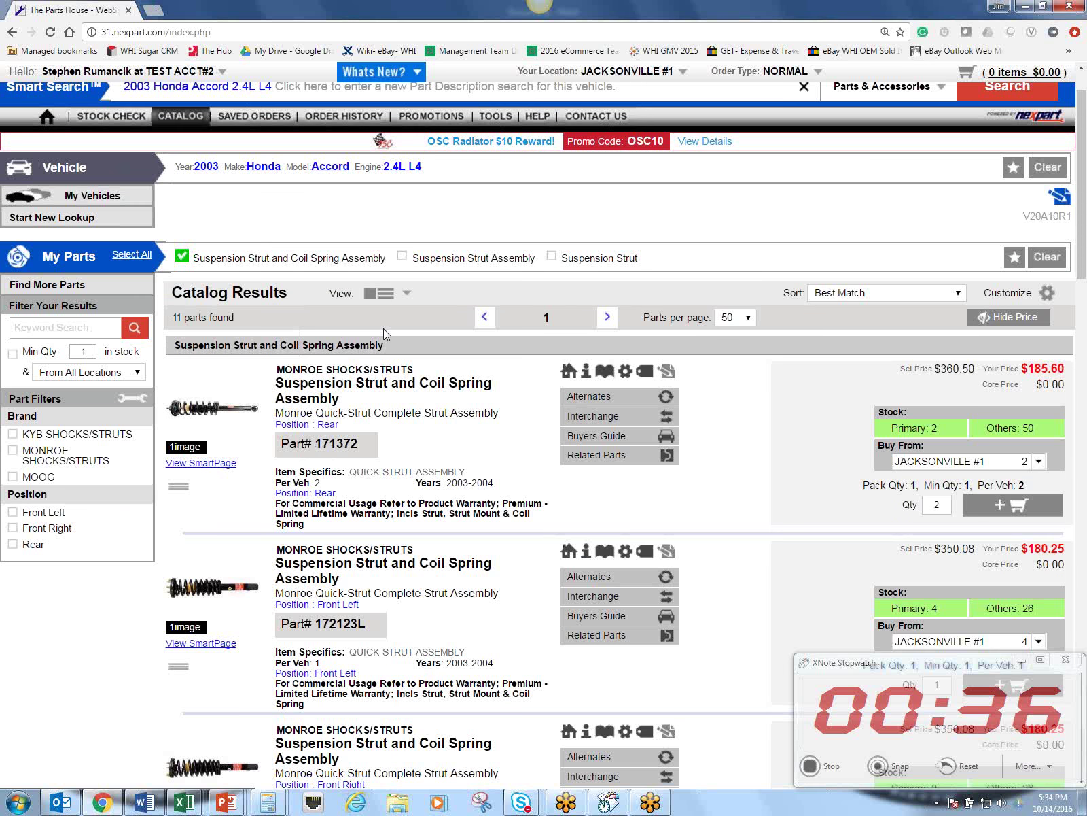
click(12, 359)
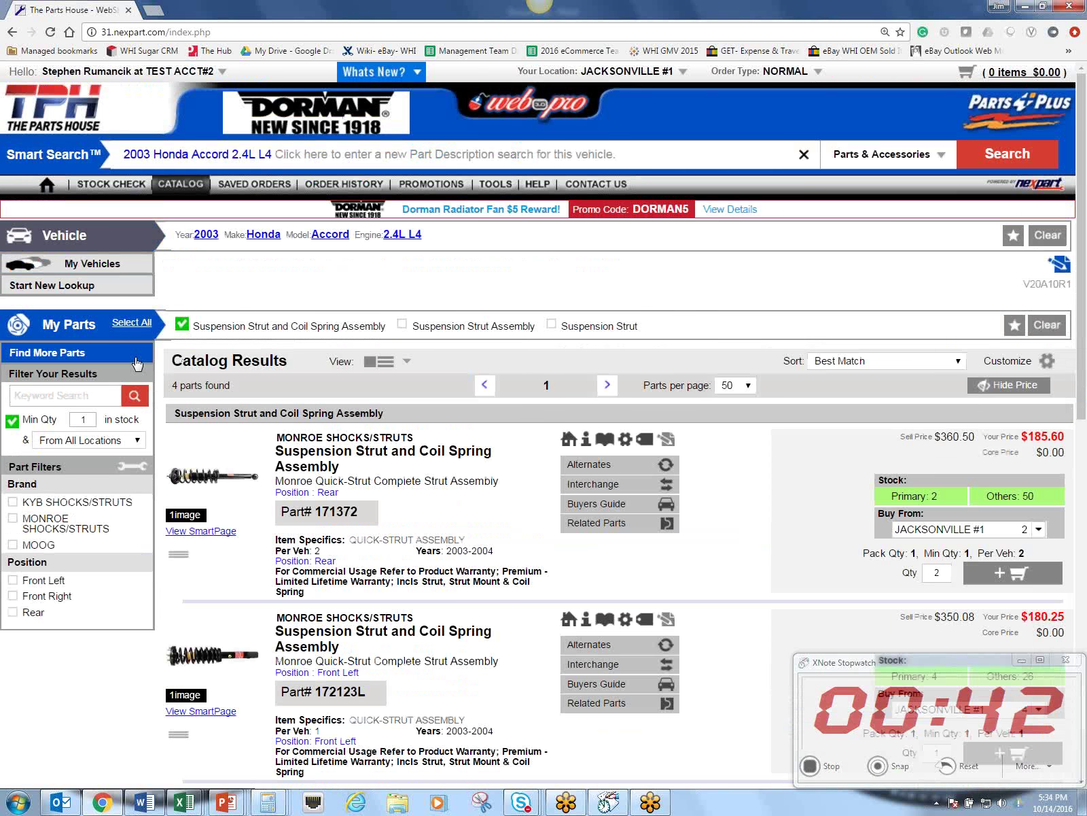
click(121, 445)
click(101, 468)
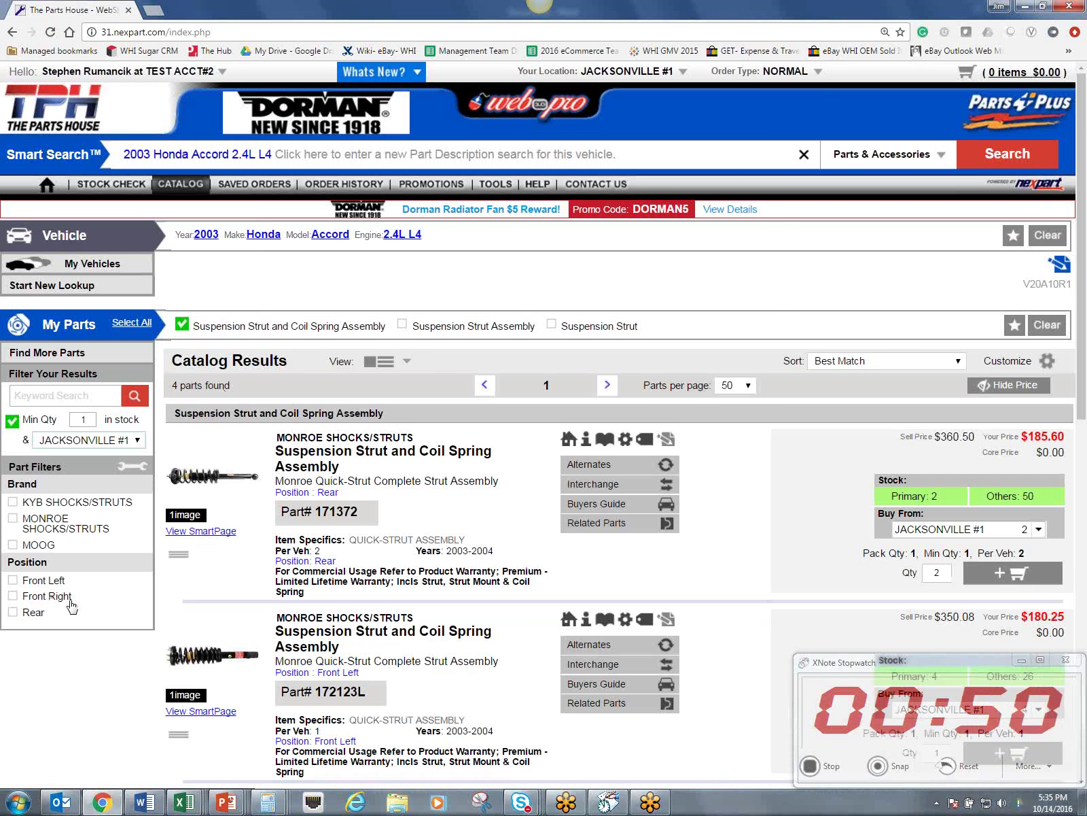
Step: Filter the struts to Front Left and Front Right positions and add Monroe 172123L and 172123R to the cart
click(12, 579)
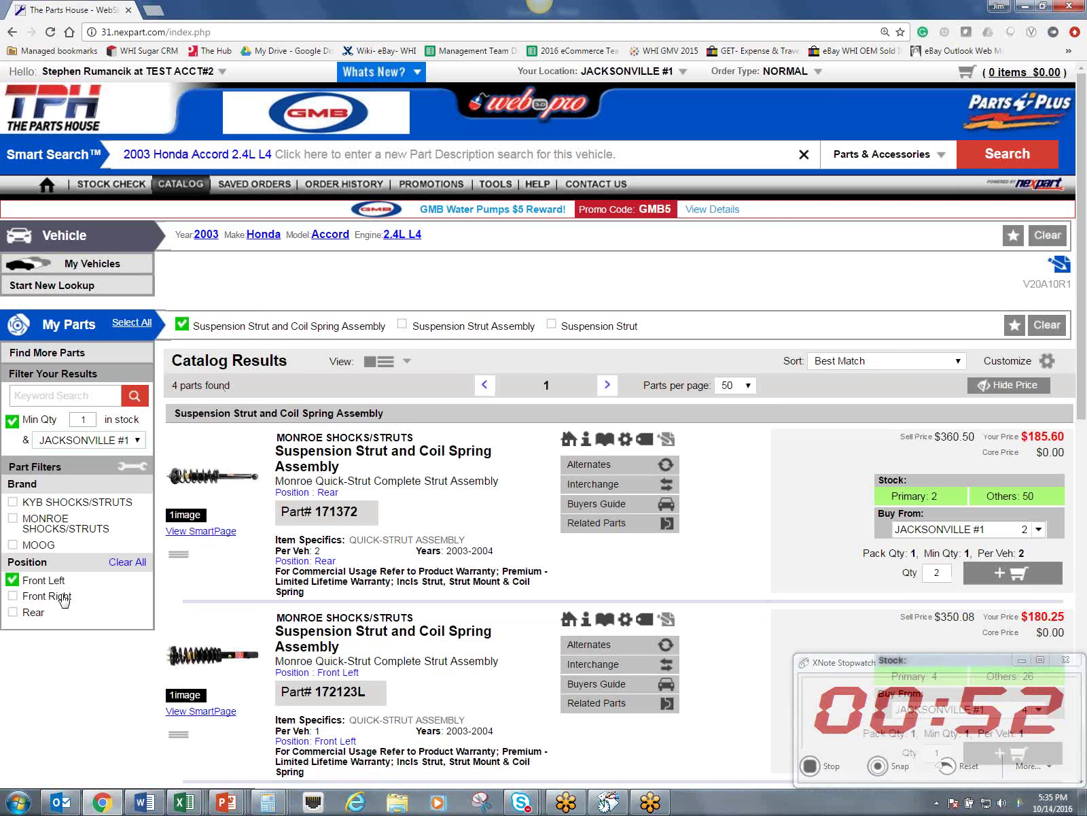
click(12, 595)
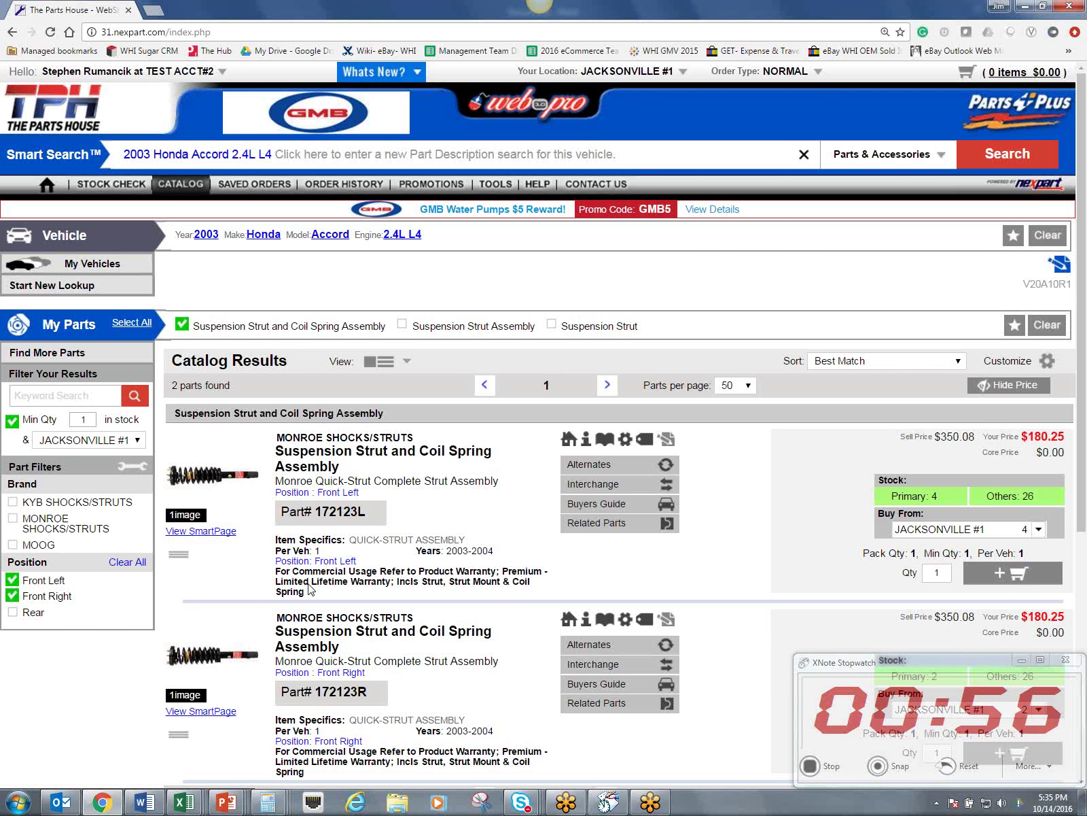
scroll(310, 589, down, 2)
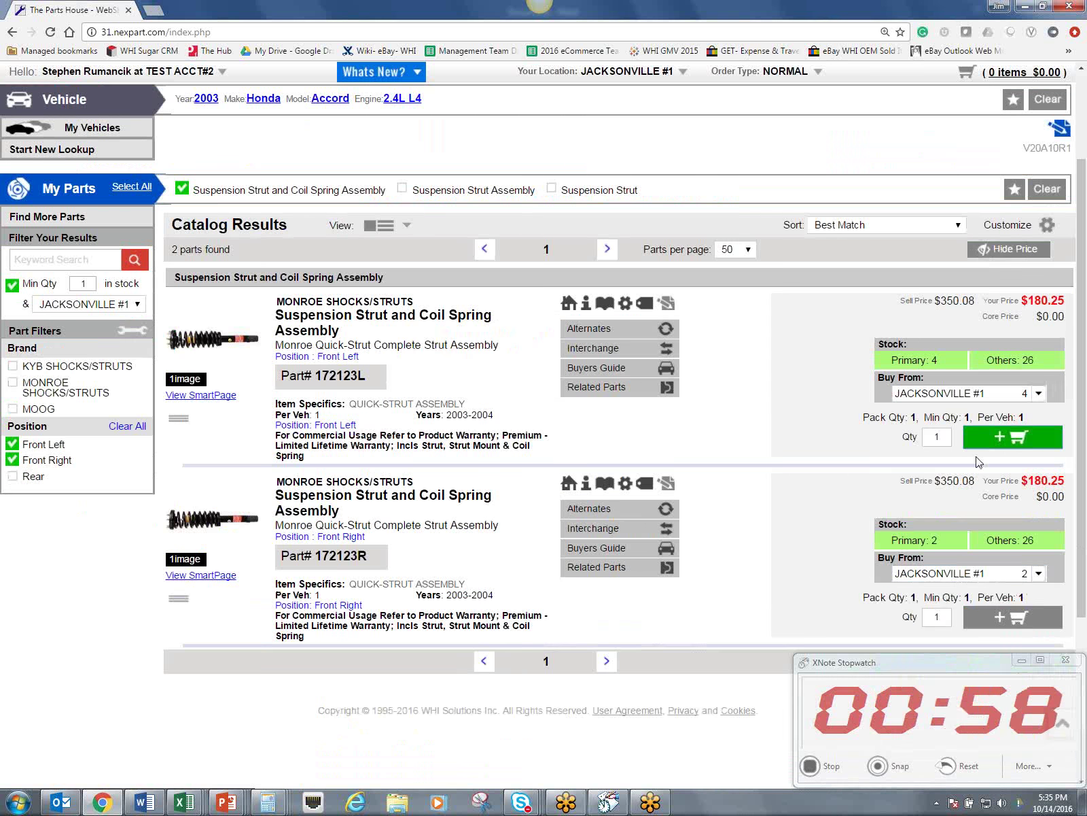
click(991, 618)
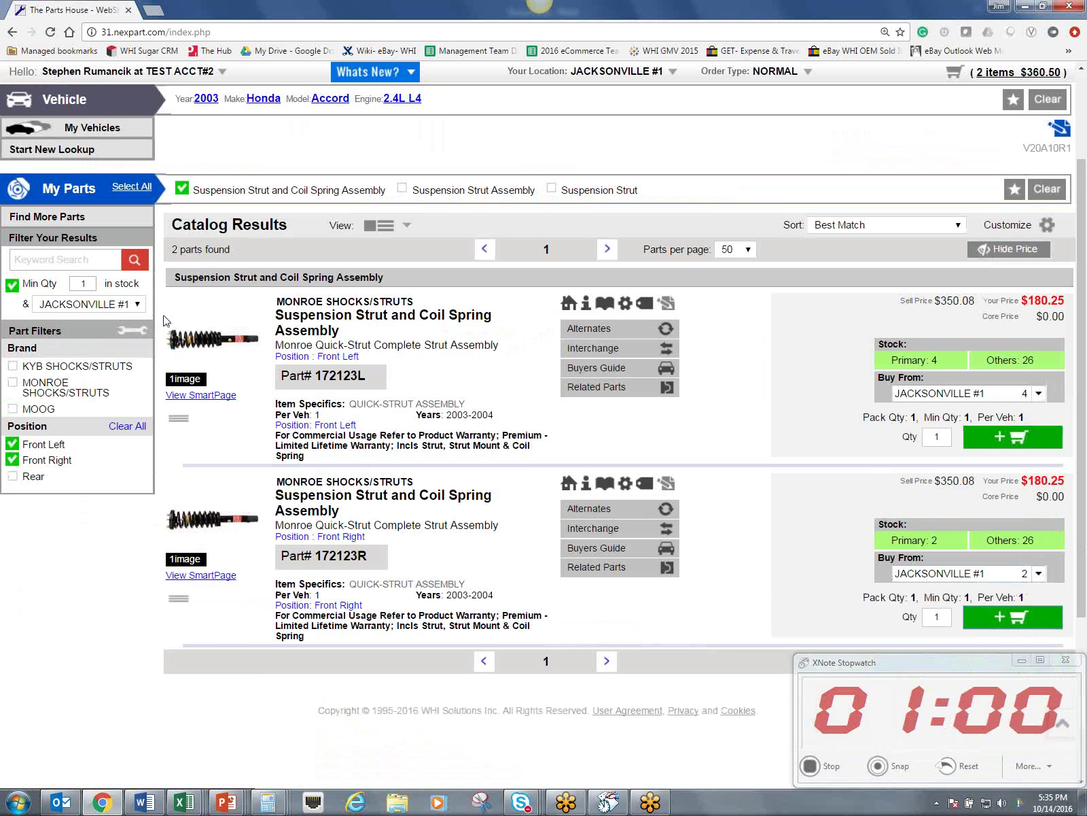
Step: Search for "pad" on the 2003 Honda Accord 2.4L L4 and display the Front Disc Brake Pad results
scroll(163, 320, up, 2)
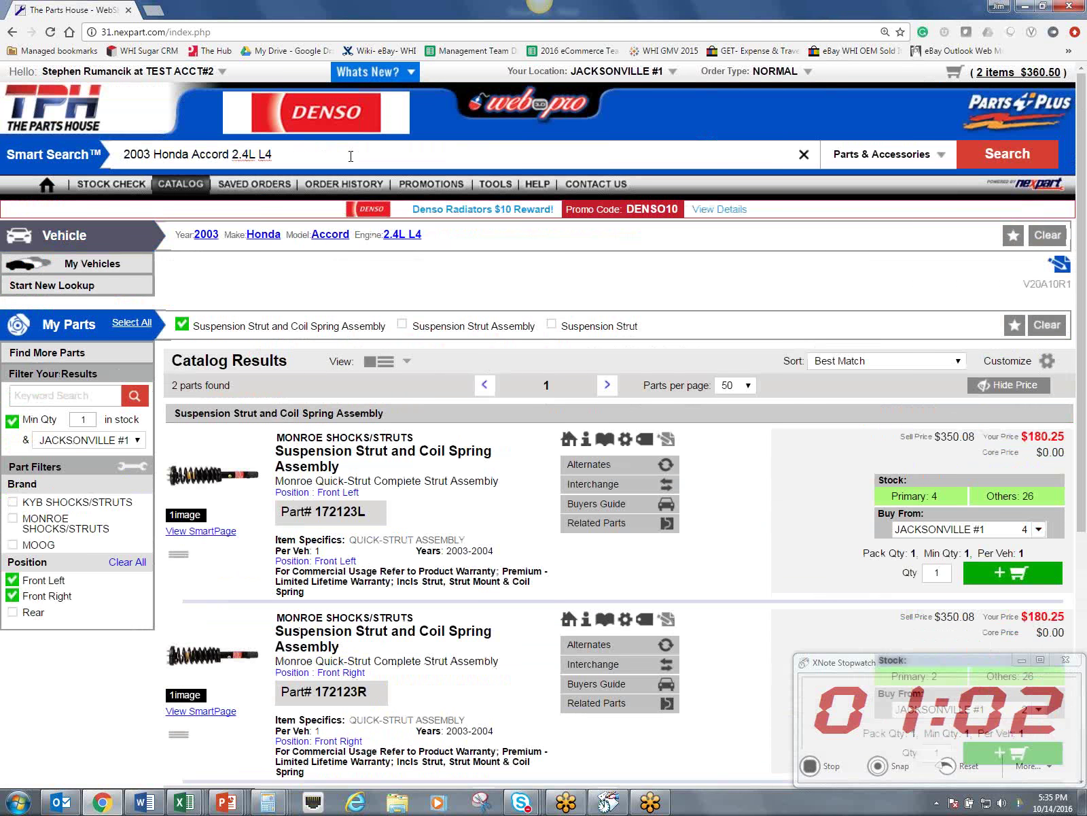
click(350, 156)
text(pads)
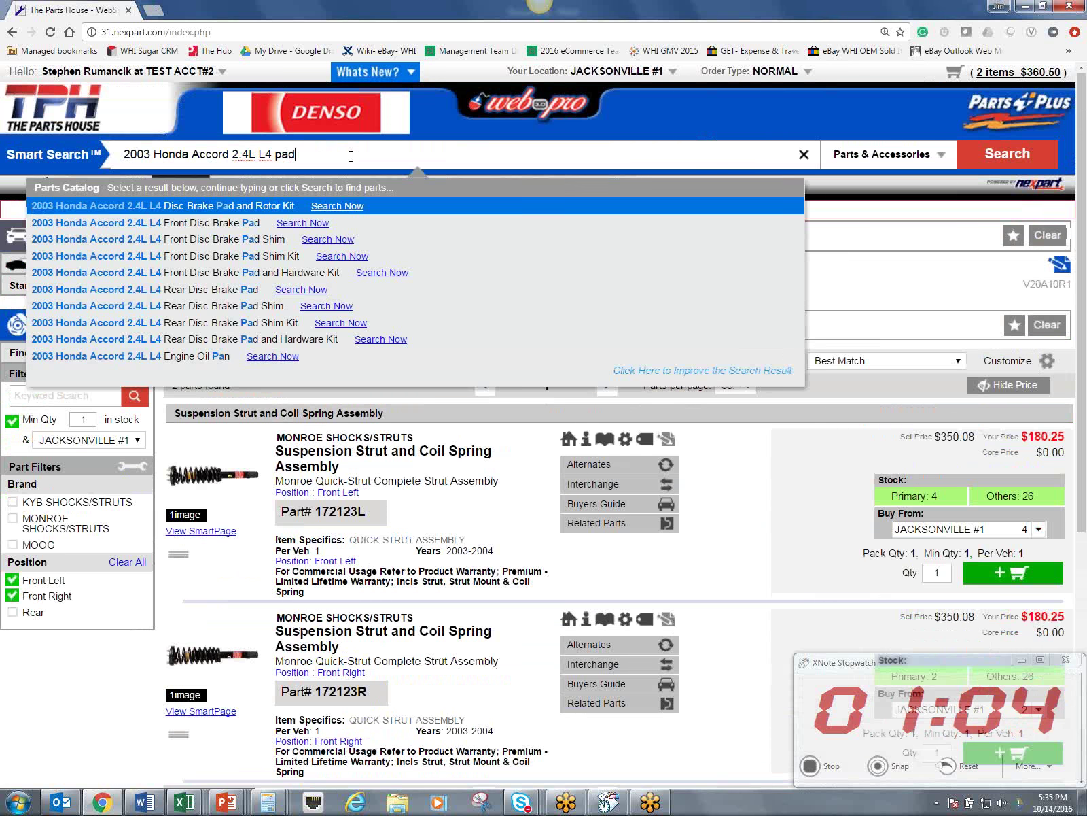
click(288, 227)
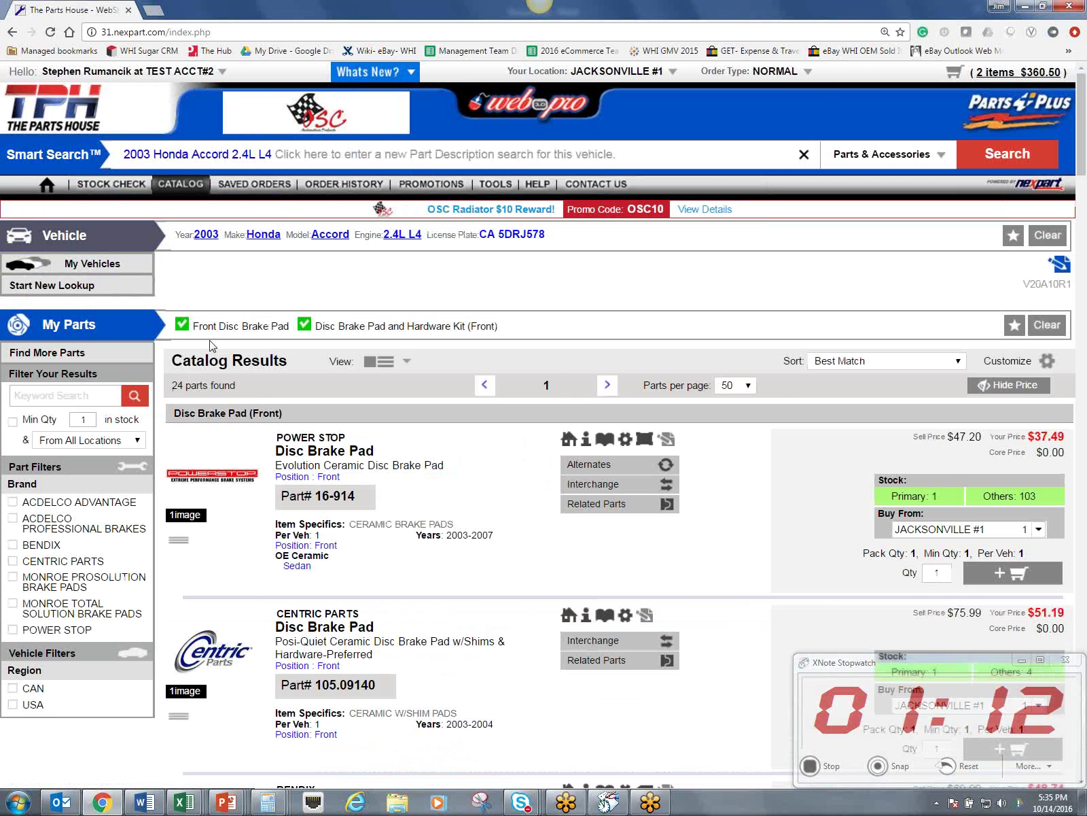
Step: Filter the brake pad results to a minimum quantity of 1 in stock at JACKSONVILLE #1
click(12, 423)
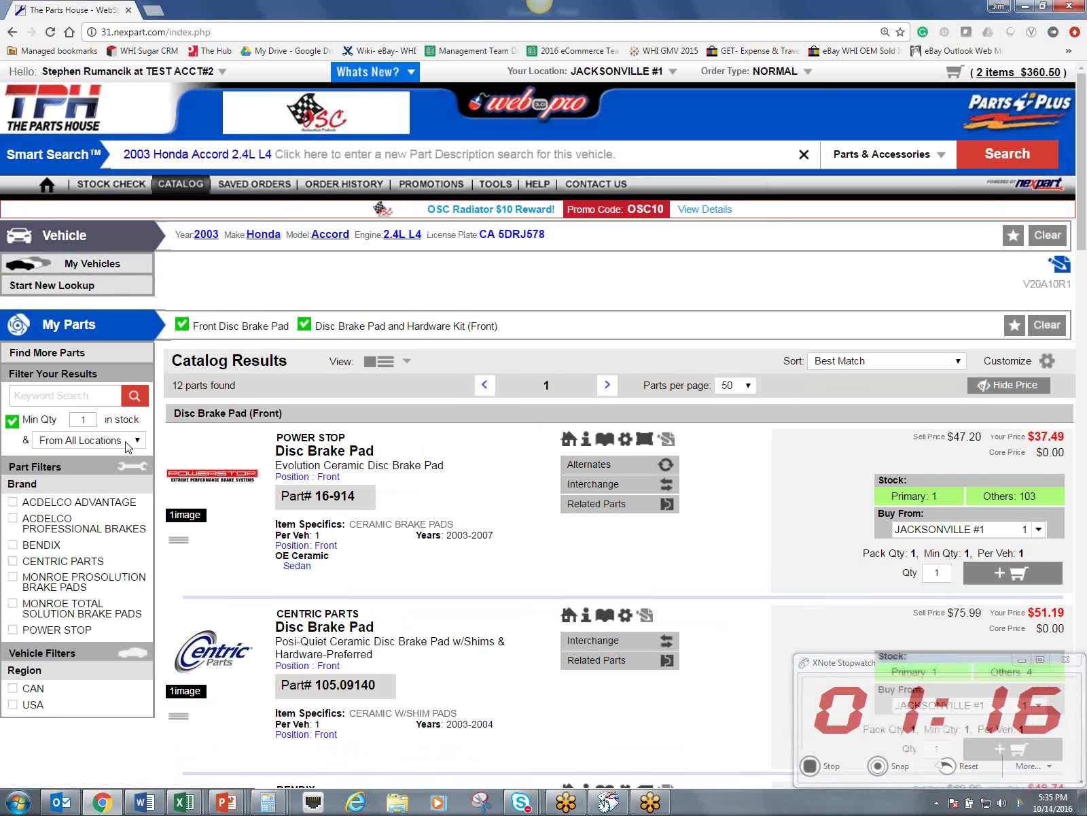
click(126, 442)
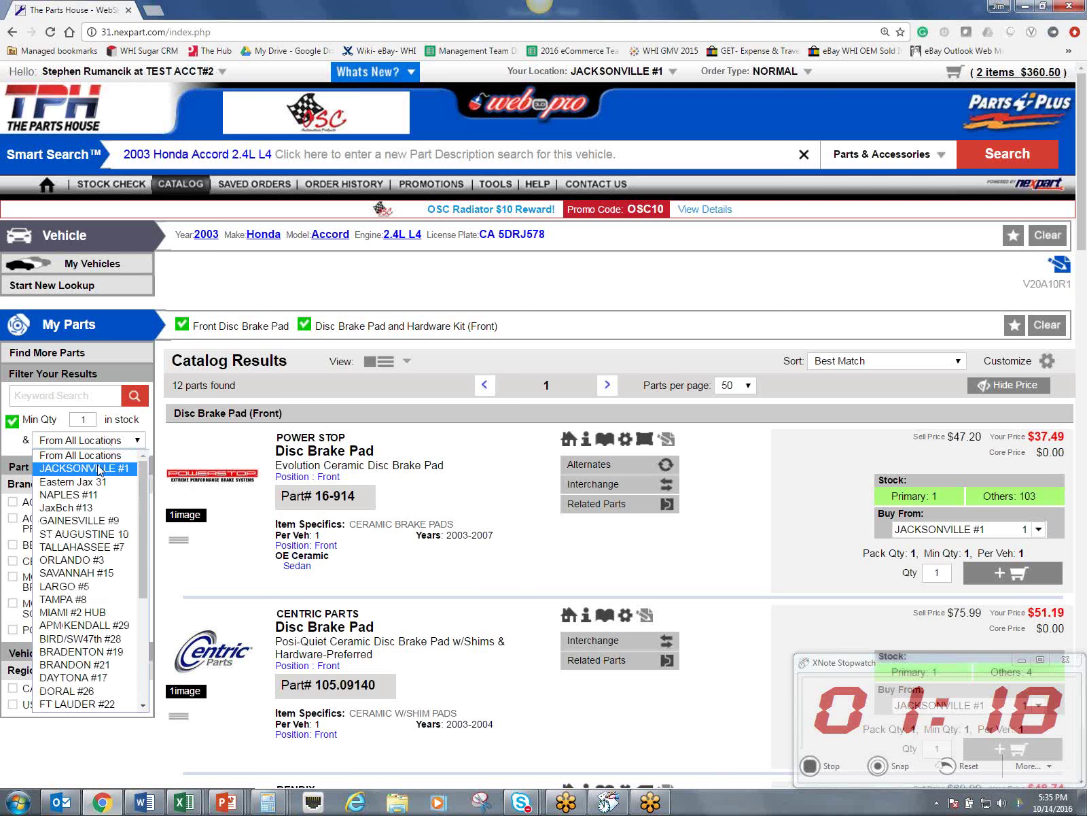
click(101, 469)
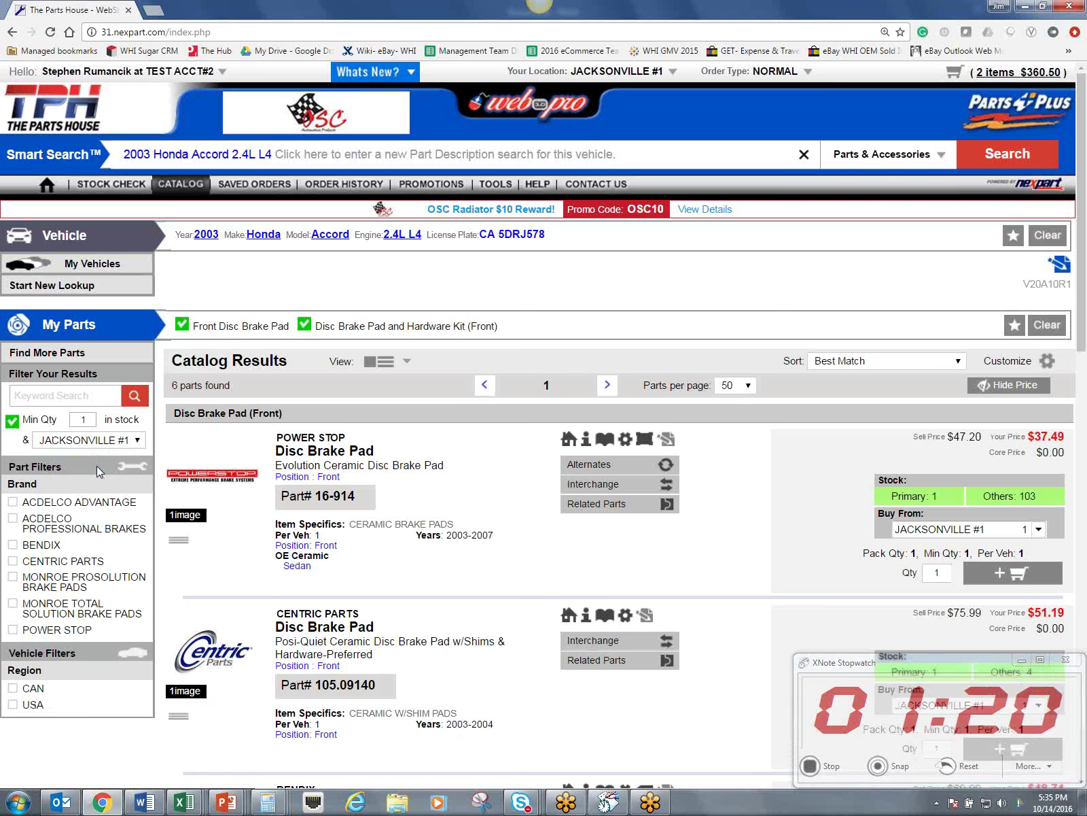
Step: Filter the brake pads by the keyword "ceramic" and sort them by Part Type Priced (Low to High)
click(51, 394)
text(cer)
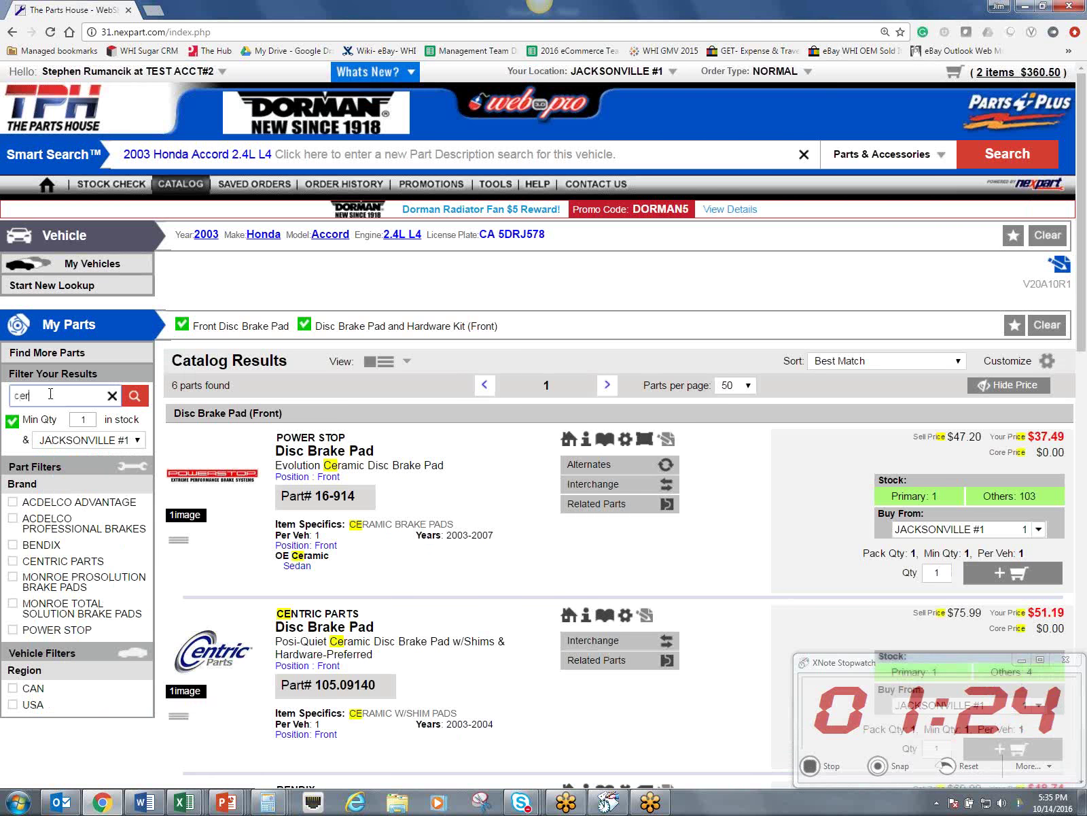
text(amic)
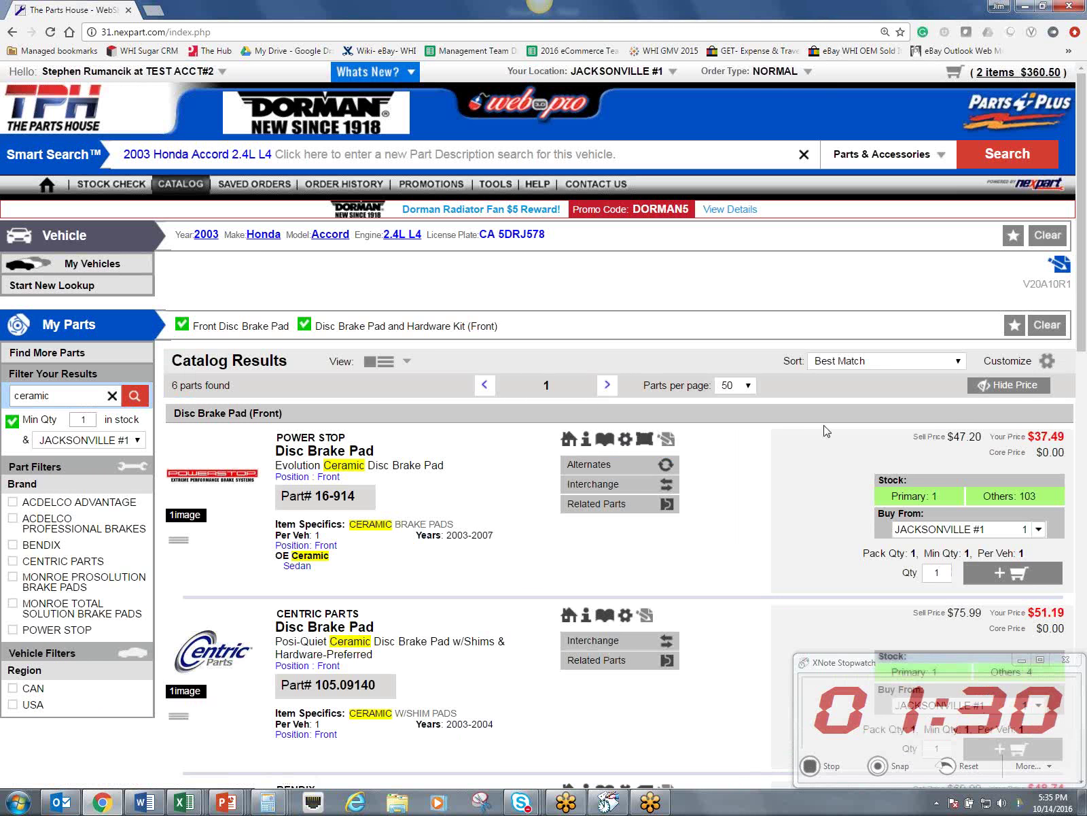
click(913, 363)
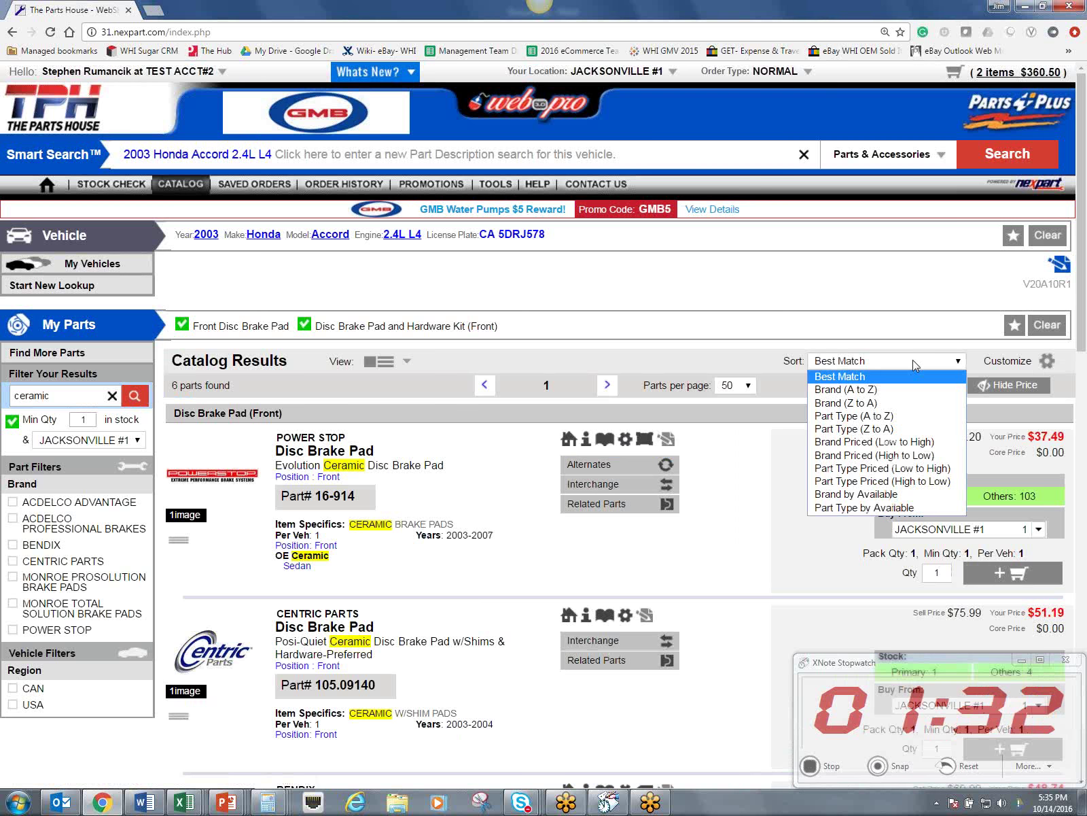
click(896, 468)
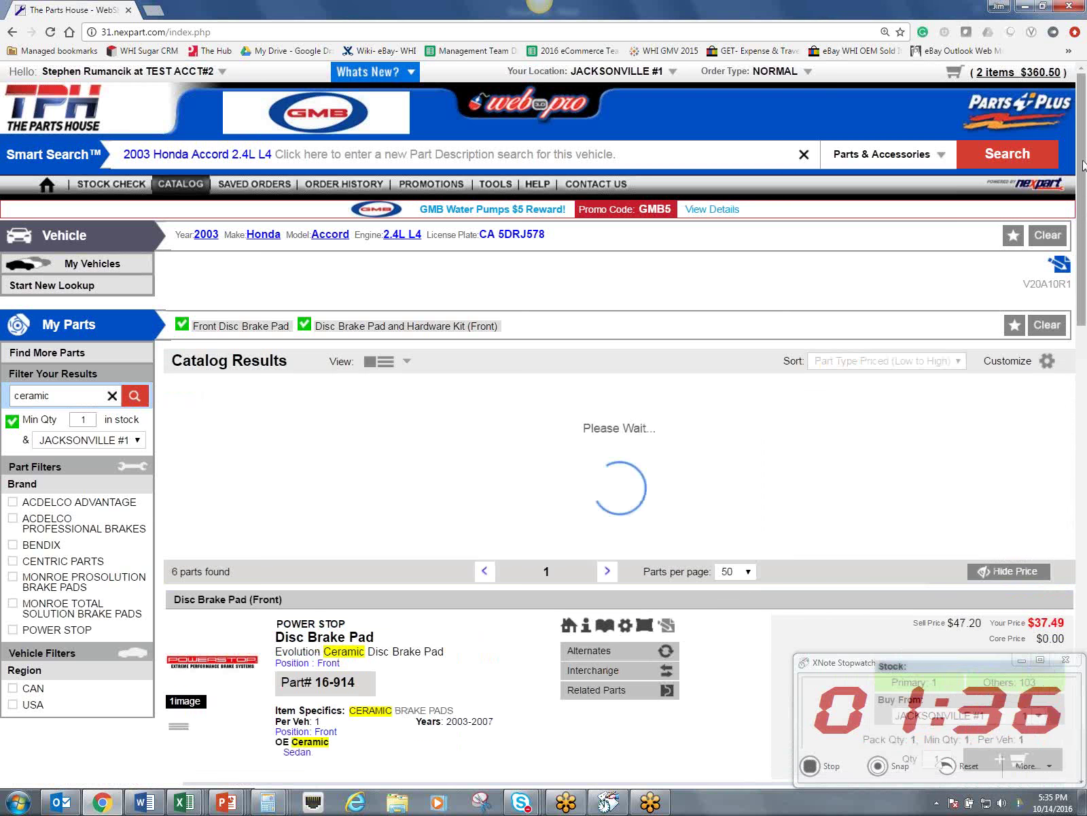
Step: Add the Power Stop front disc brake pad and hardware kit 17-914 to the cart and stop the stopwatch
drag(1084, 165, 1080, 231)
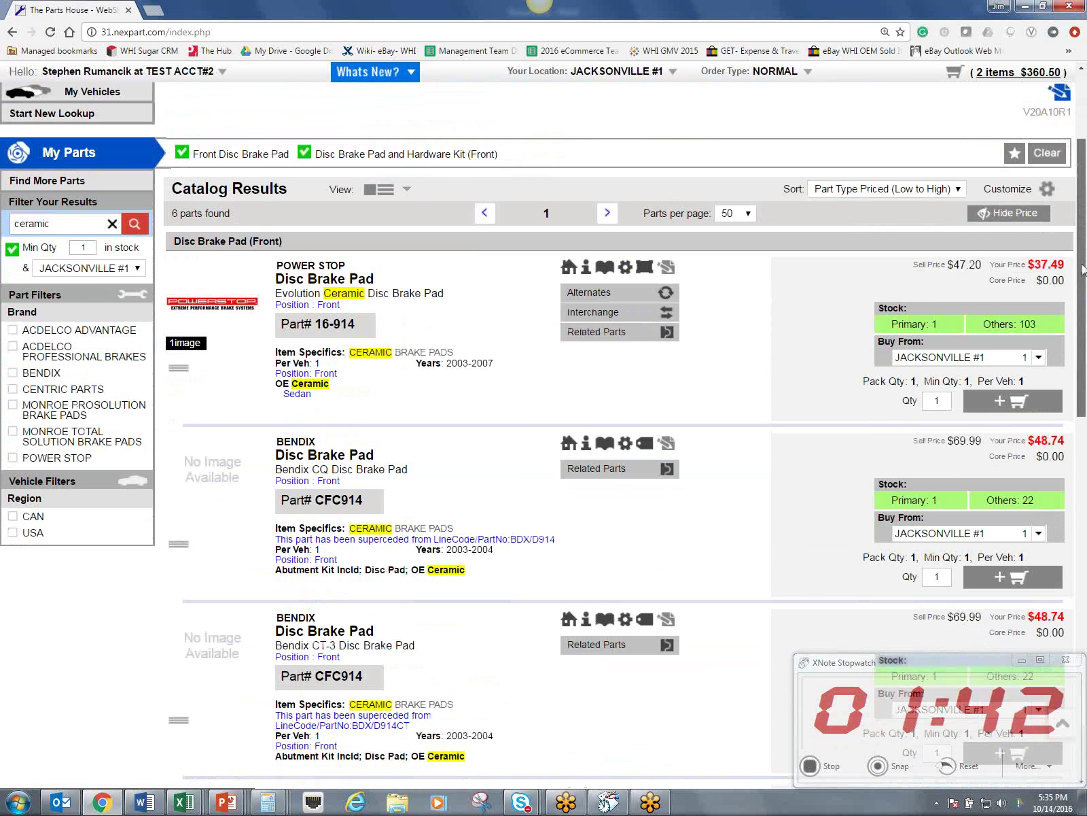
drag(1084, 257, 1084, 520)
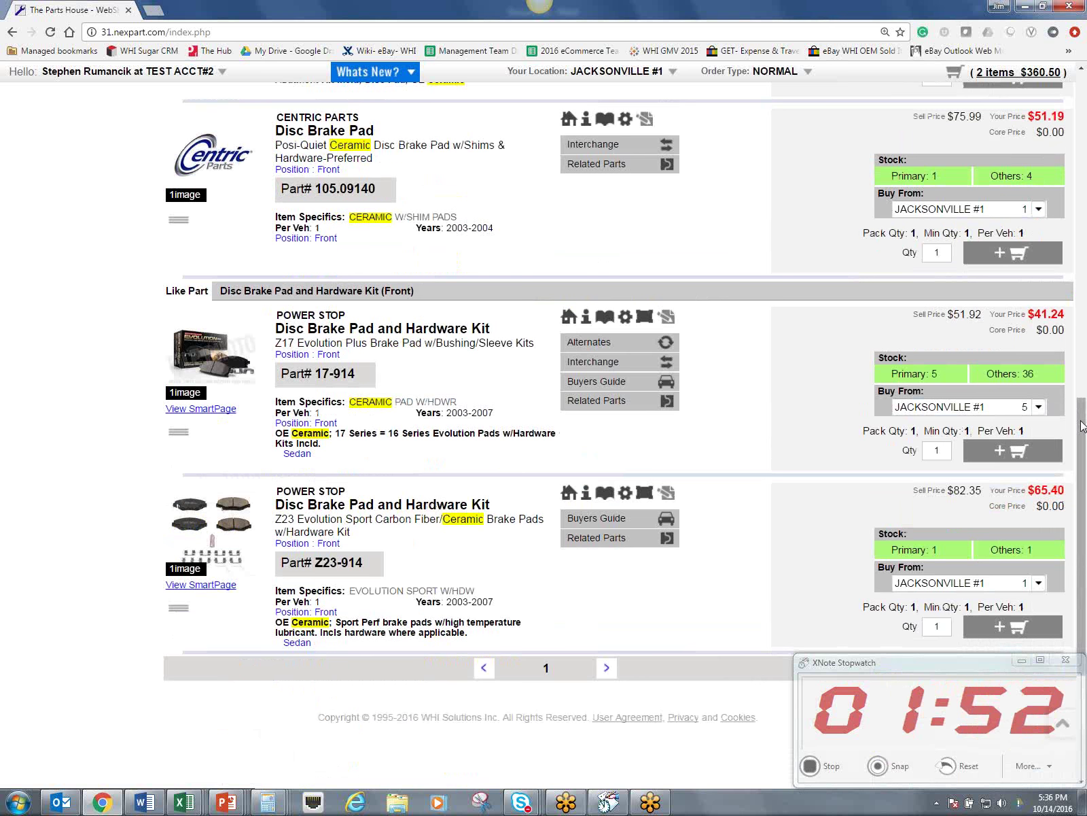
scroll(417, 368, down, 1)
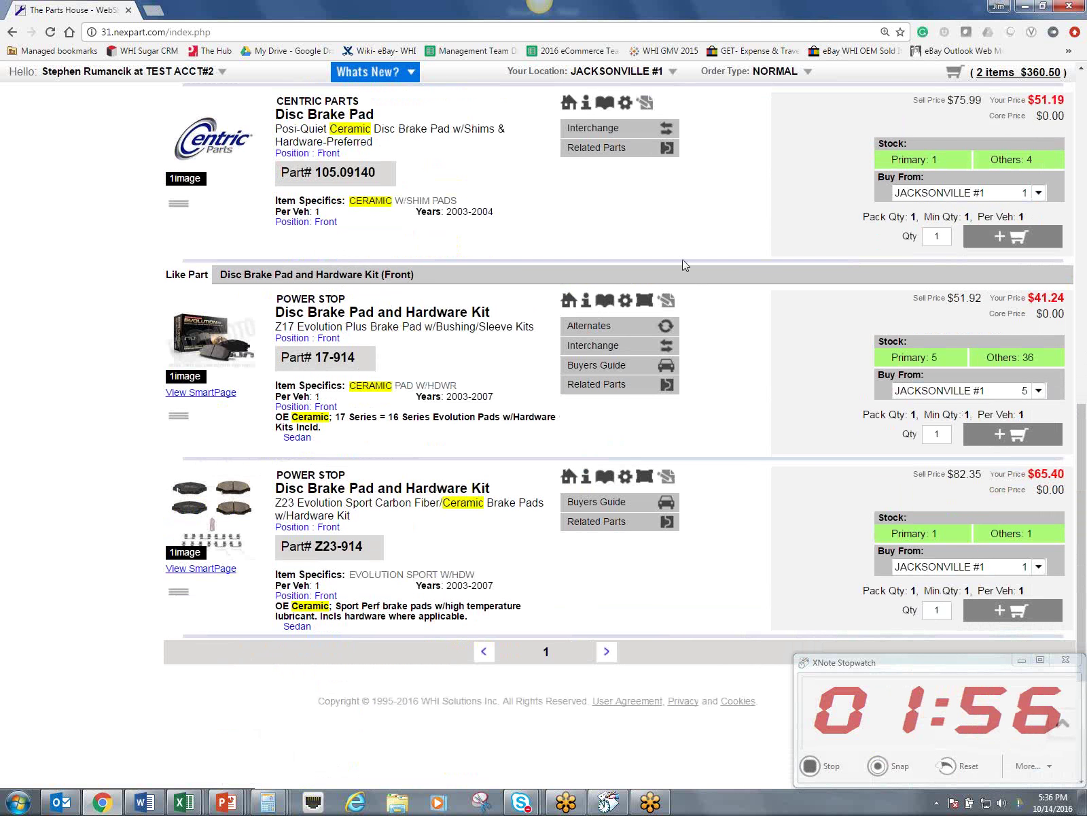
click(1019, 437)
click(811, 766)
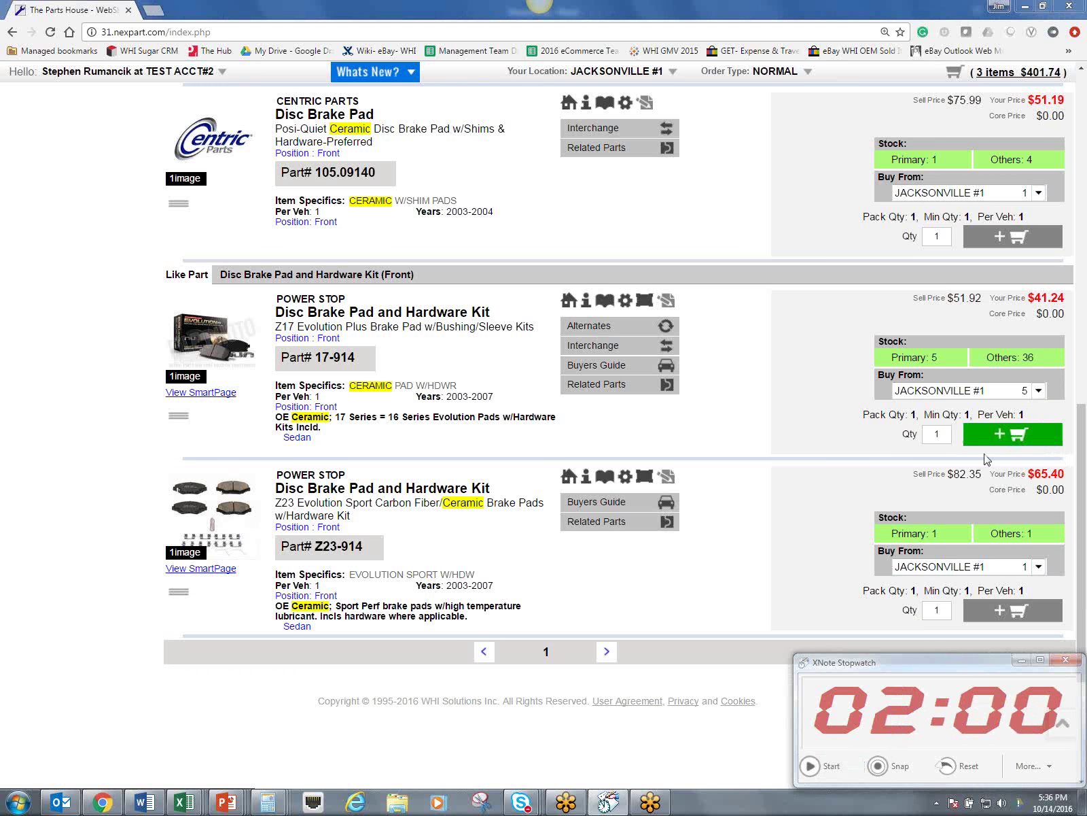
click(1084, 449)
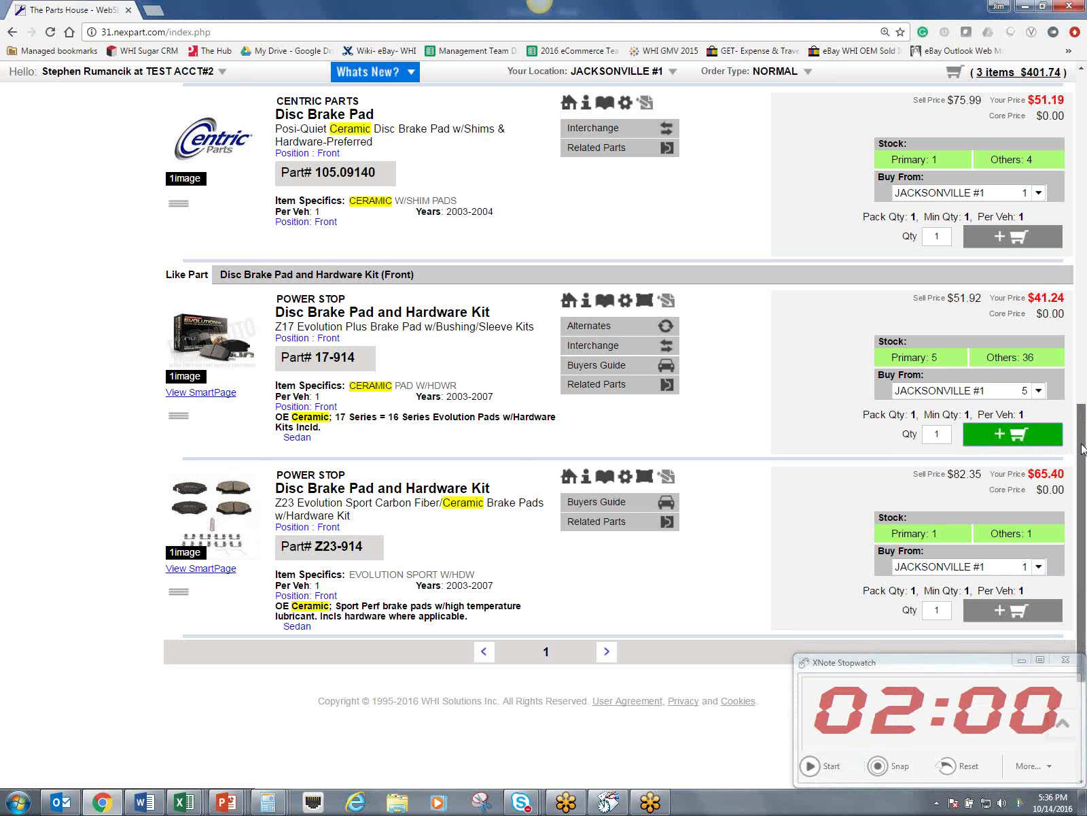
drag(1084, 448, 1079, 108)
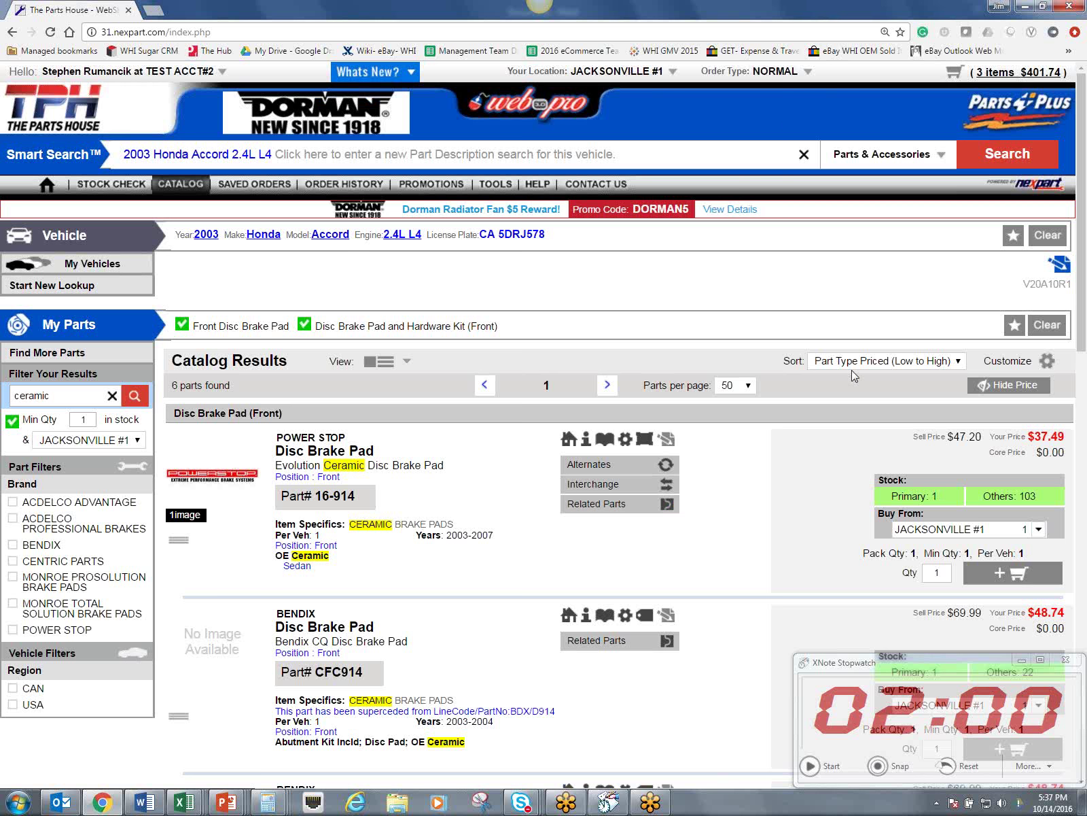
click(902, 364)
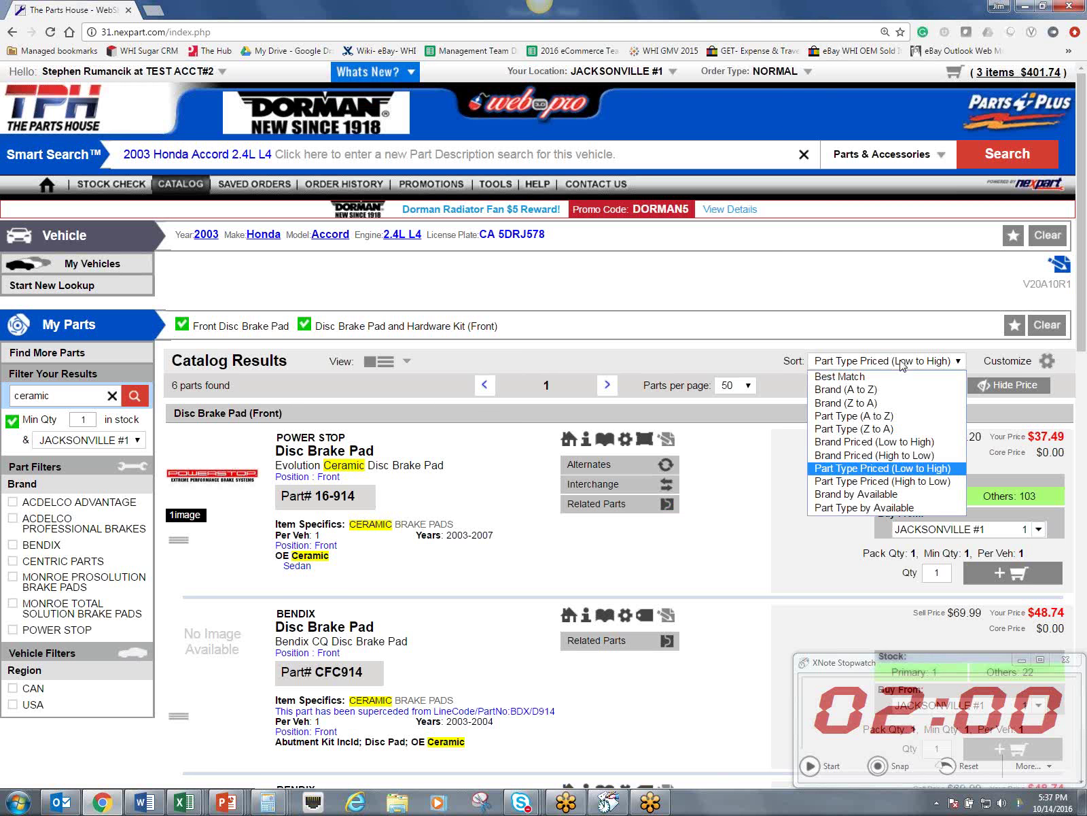
click(878, 312)
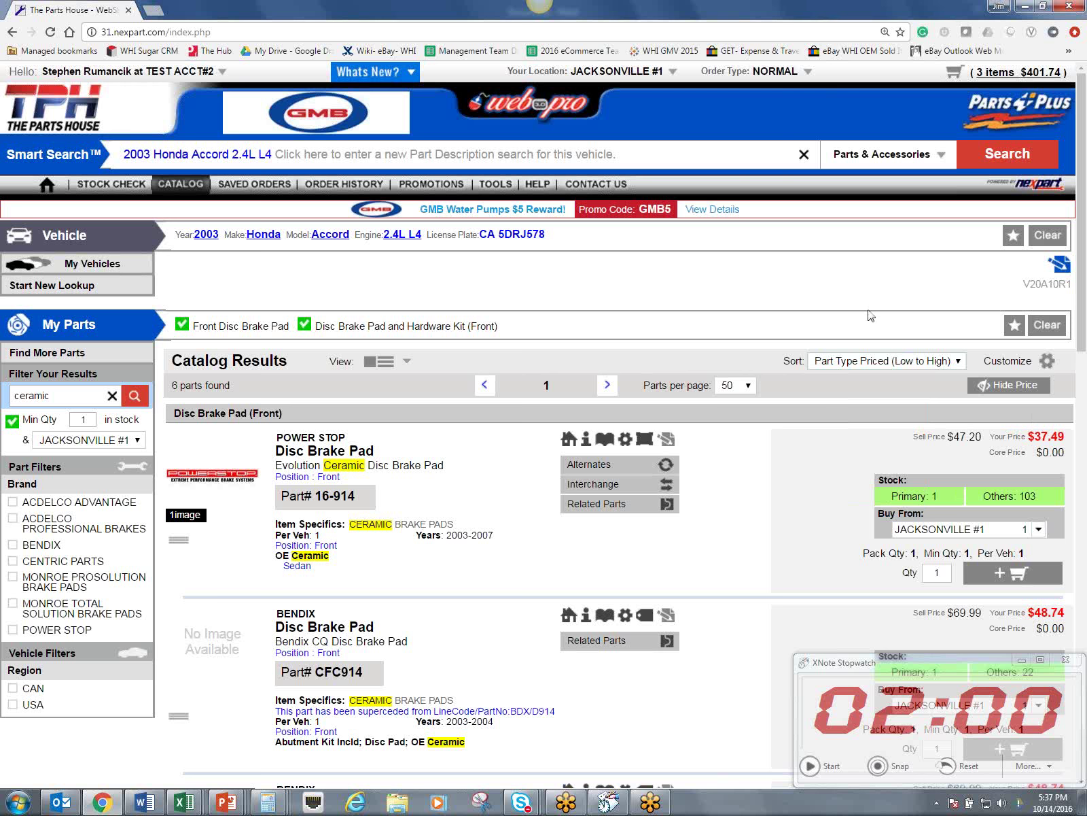